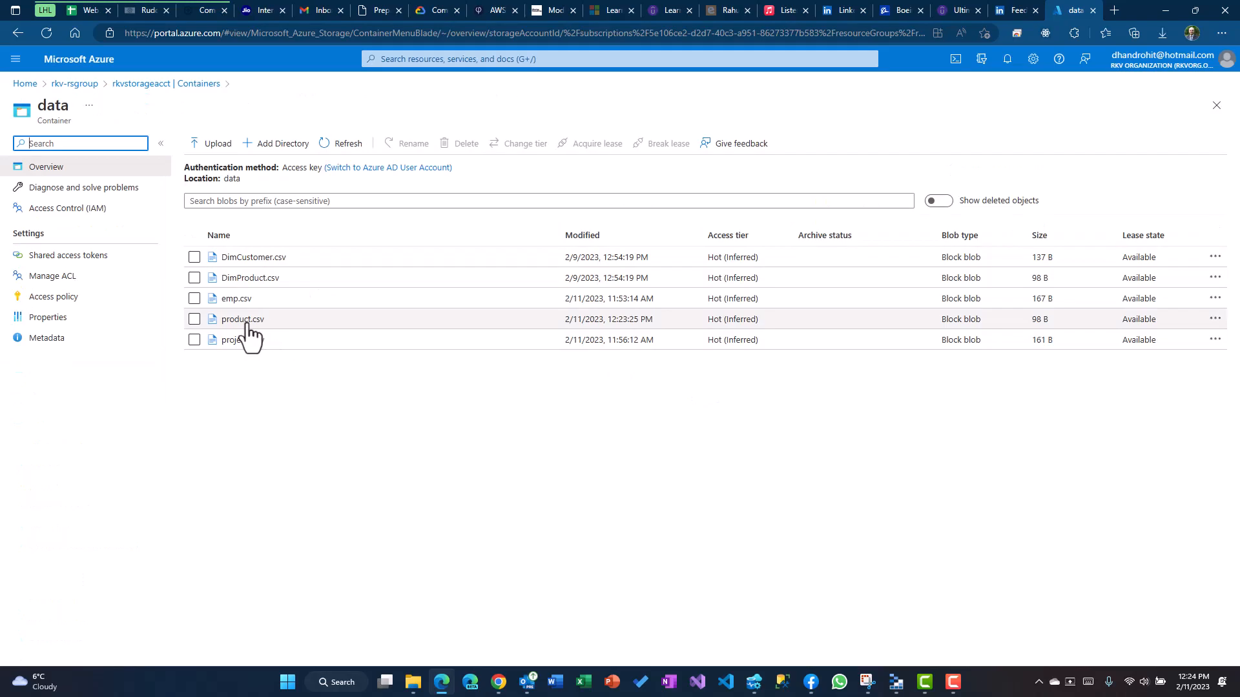
View the contents of product.csv in the data container, then close the file.
left_click(249, 321)
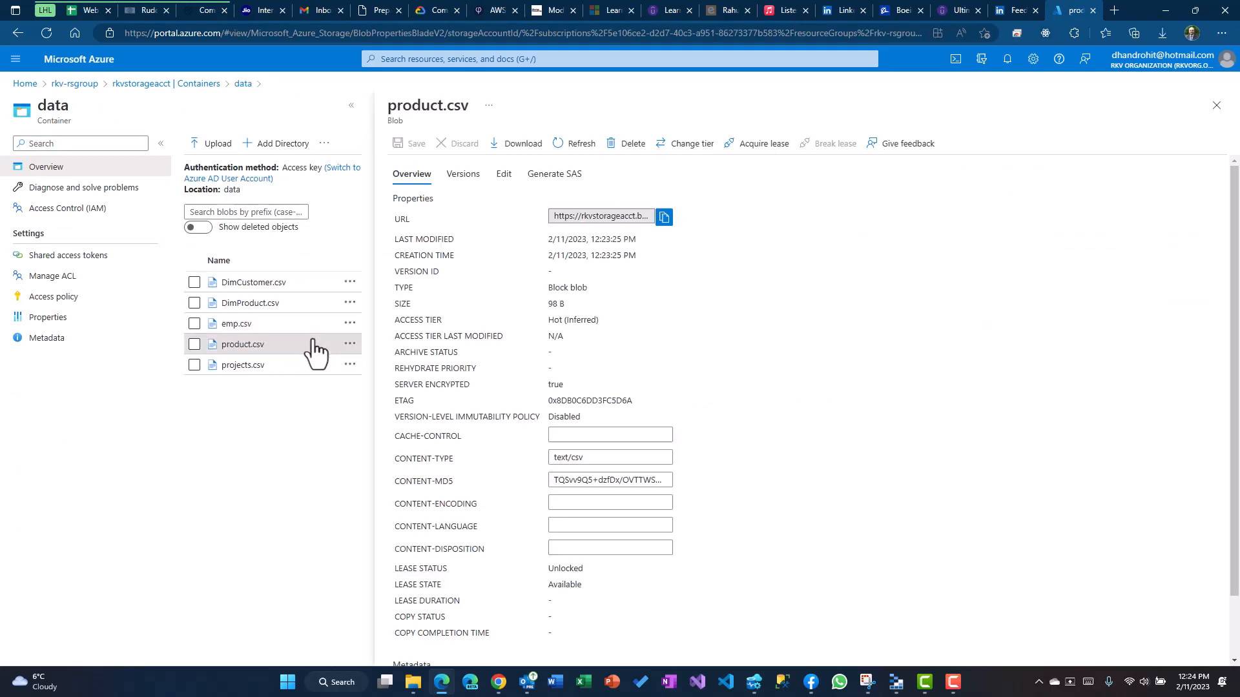
left_click(349, 345)
left_click(378, 354)
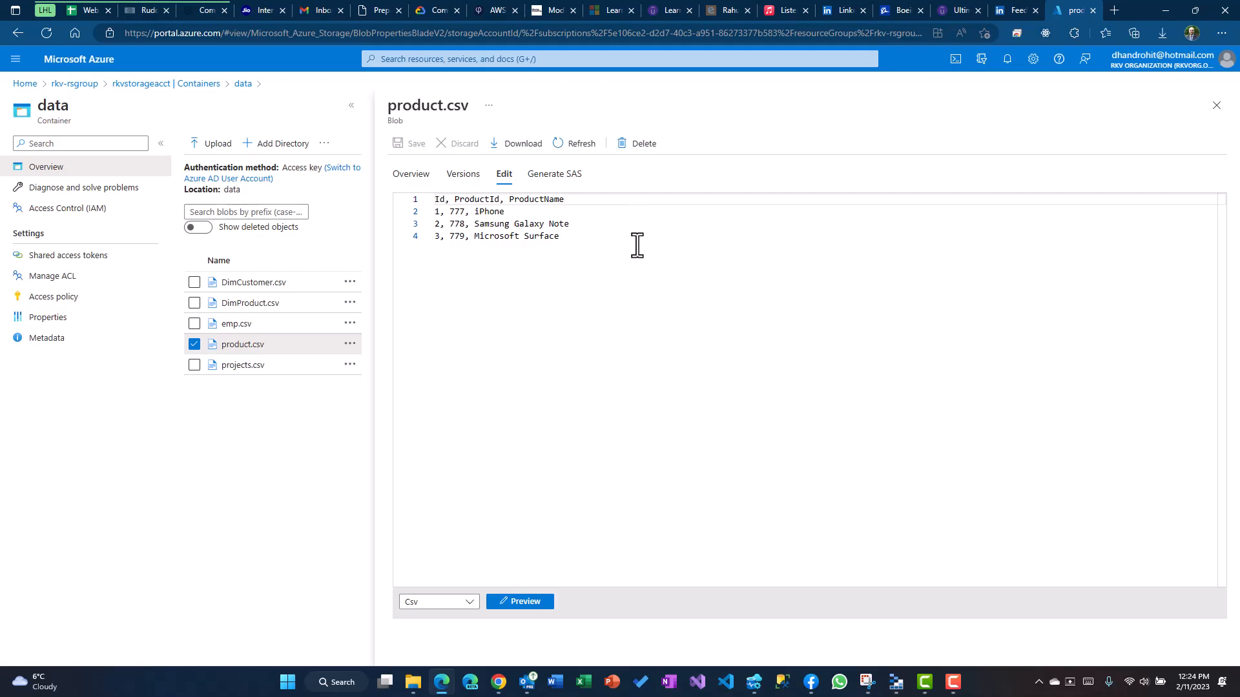
left_click(1216, 105)
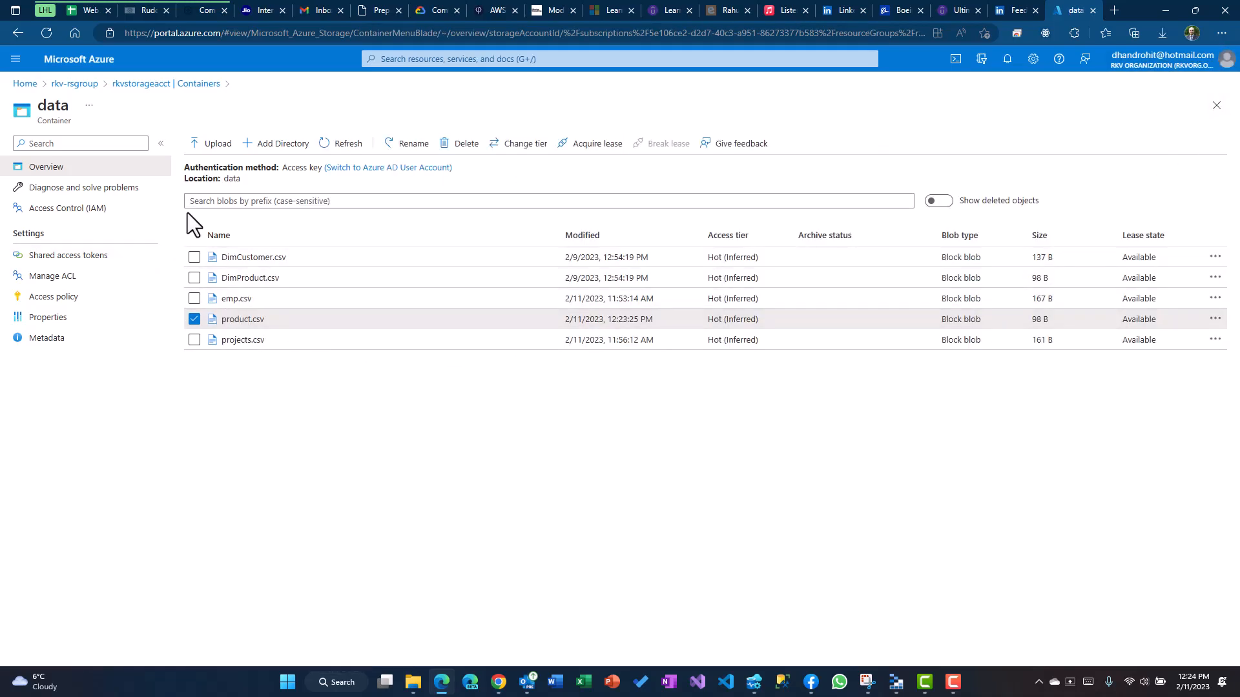
Inspect the output container of the rkvstorageacct storage account in rkv-rsgroup, then return to the container list.
left_click(14, 35)
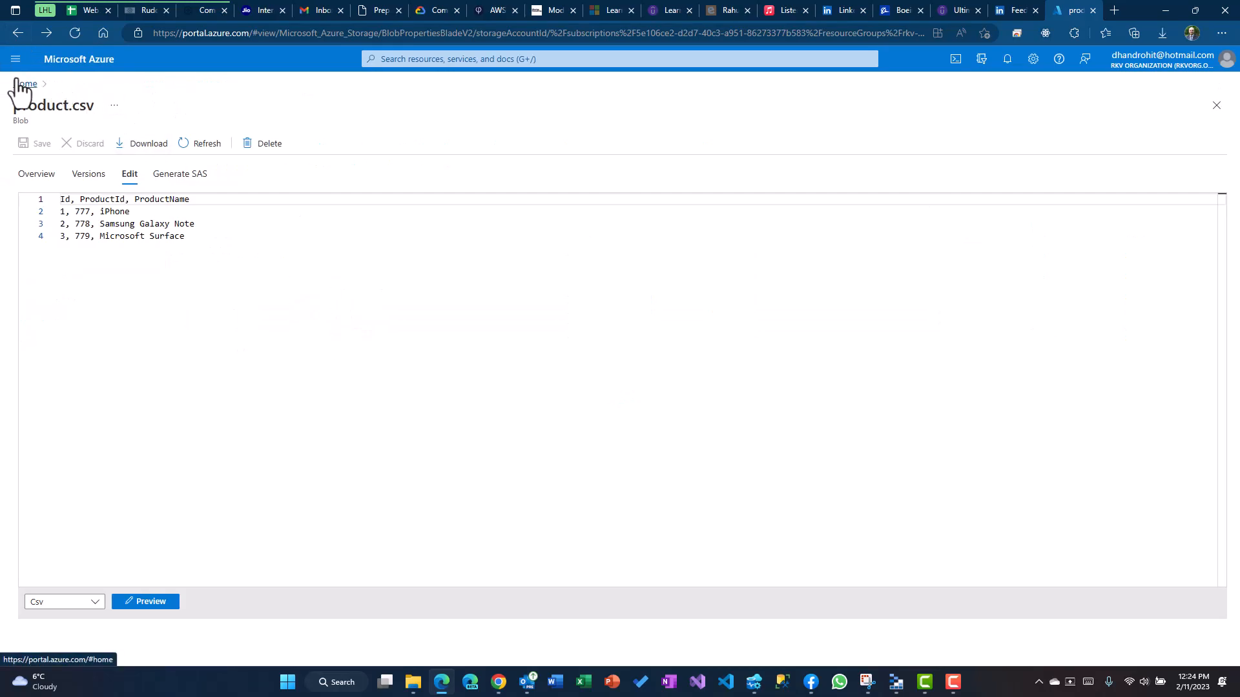
left_click(19, 84)
left_click(319, 310)
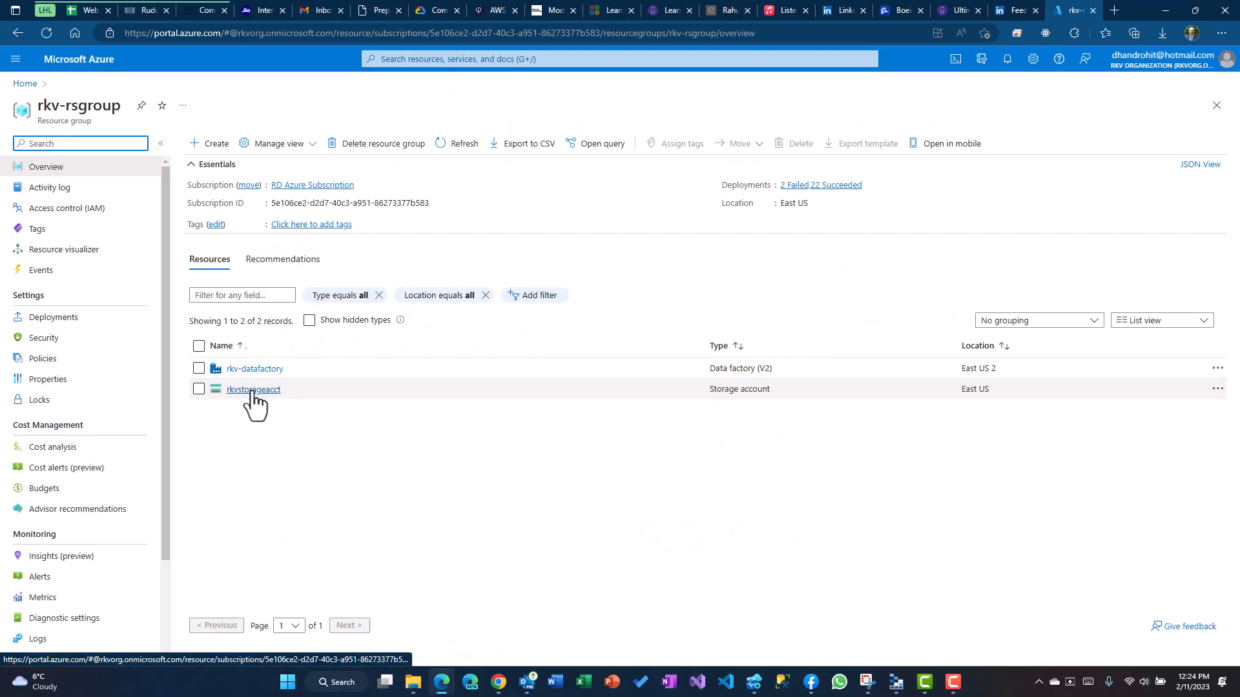
left_click(249, 390)
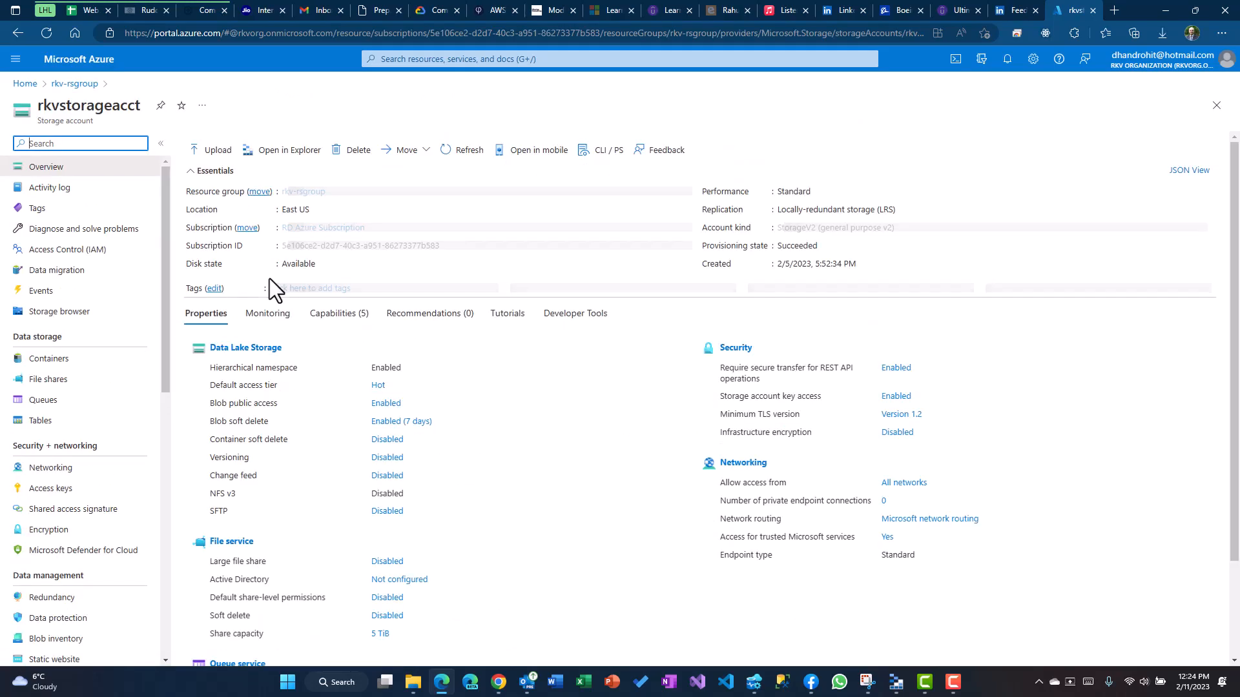
left_click(86, 363)
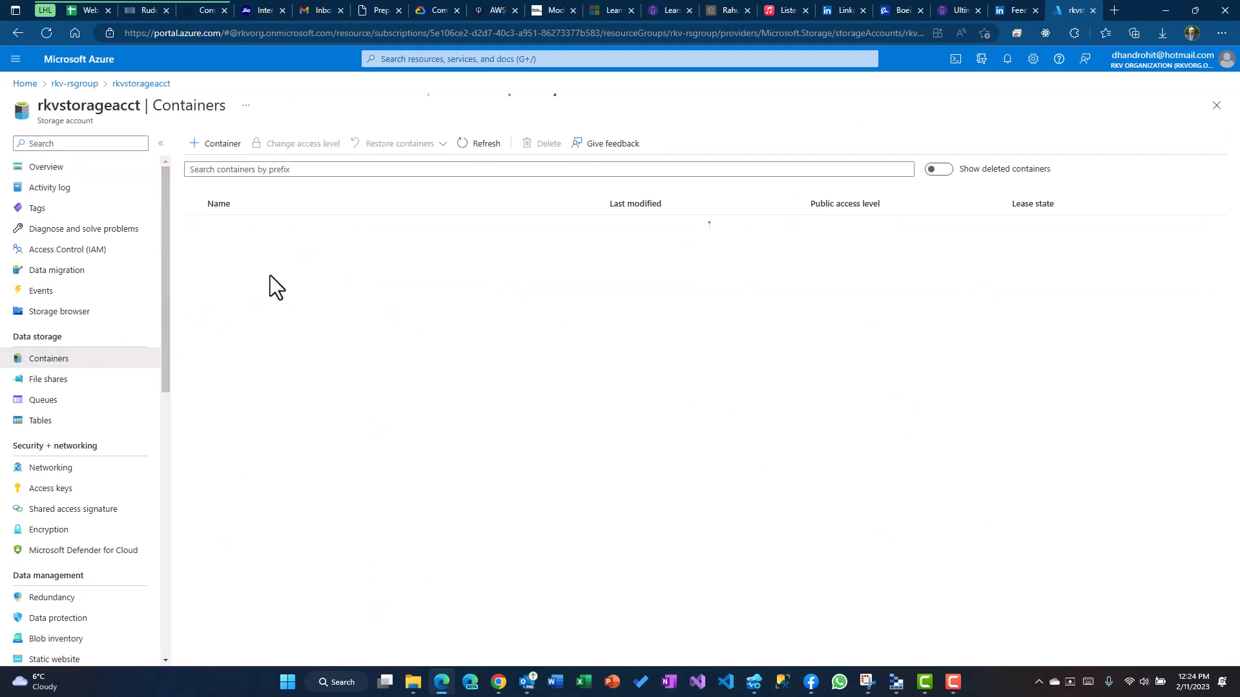
left_click(219, 267)
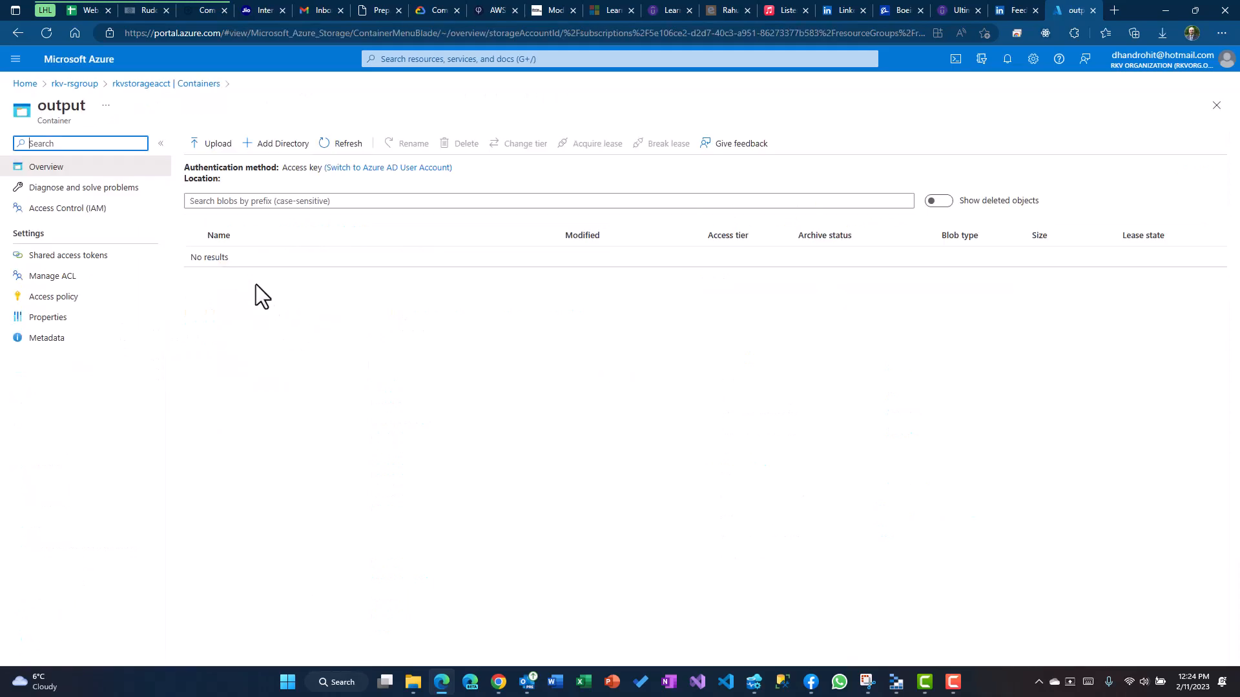
left_click(16, 33)
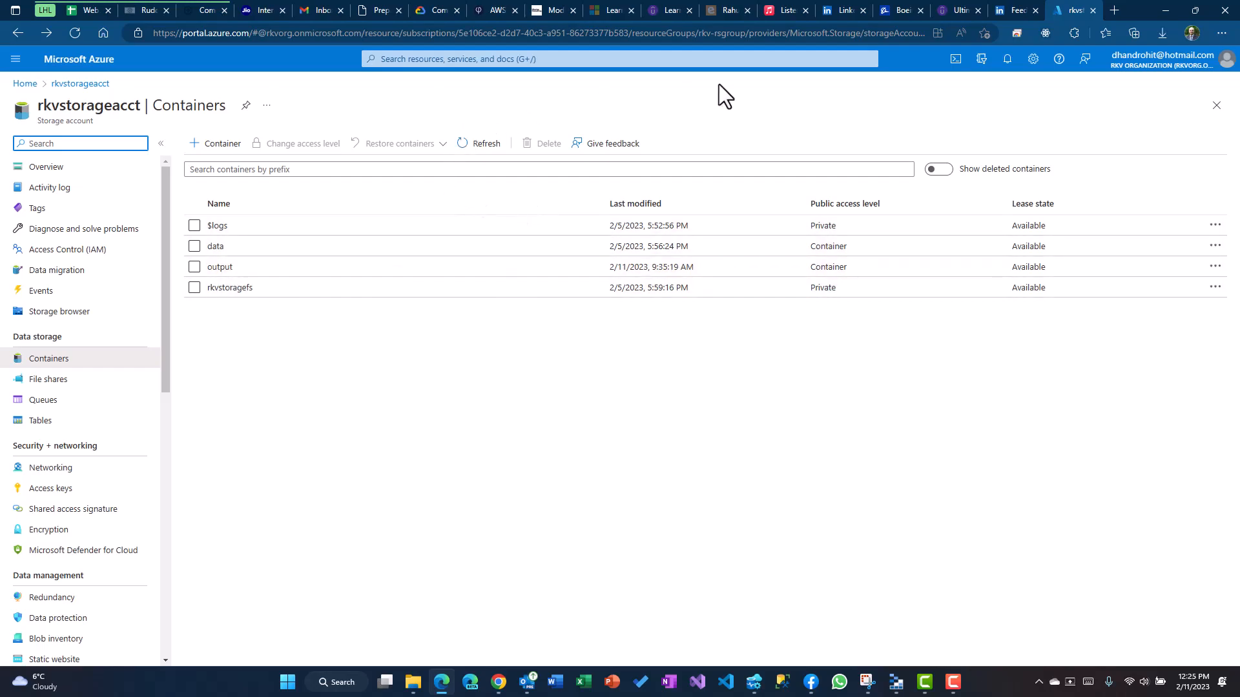
Open the rkv-datafactory resource in rkv-rsgroup and launch Azure Data Factory Studio.
left_click(25, 83)
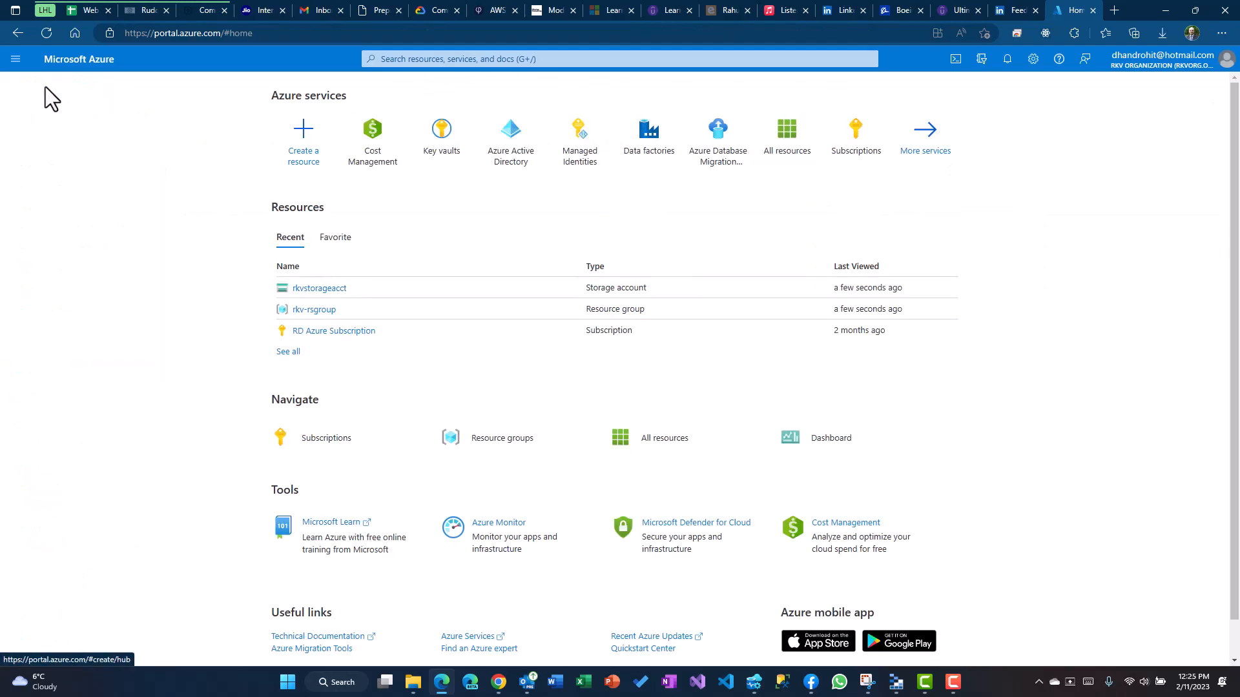
left_click(331, 309)
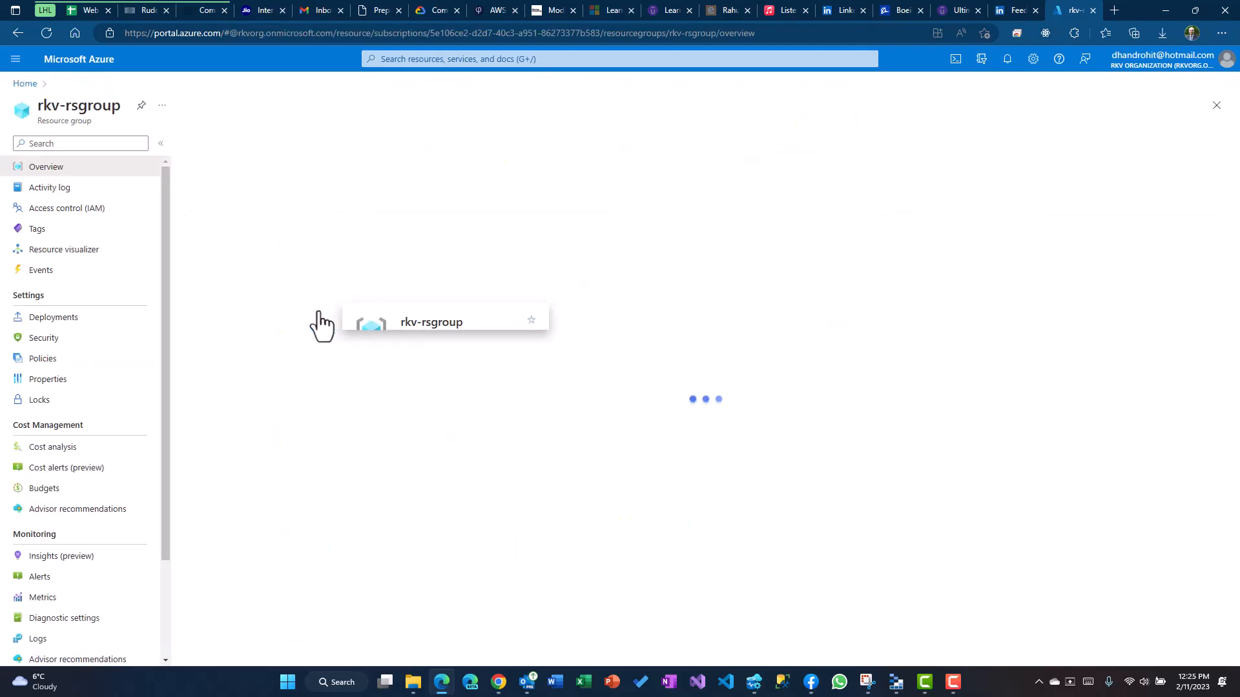
left_click(251, 373)
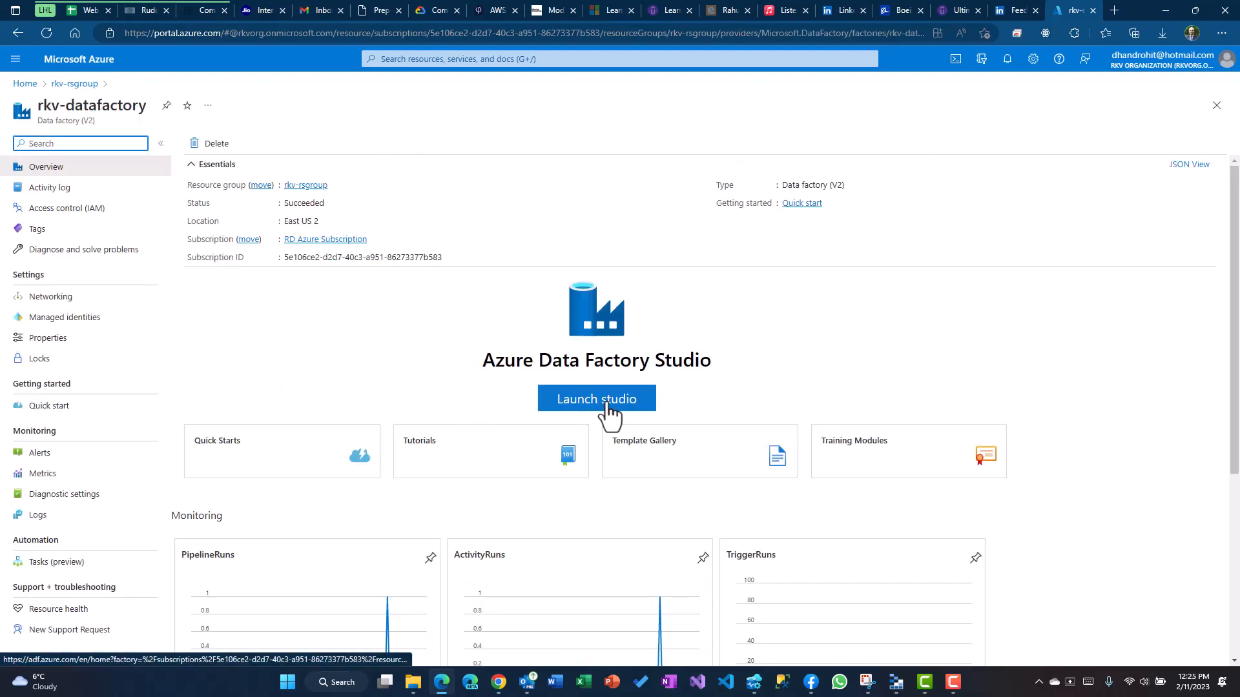
left_click(609, 415)
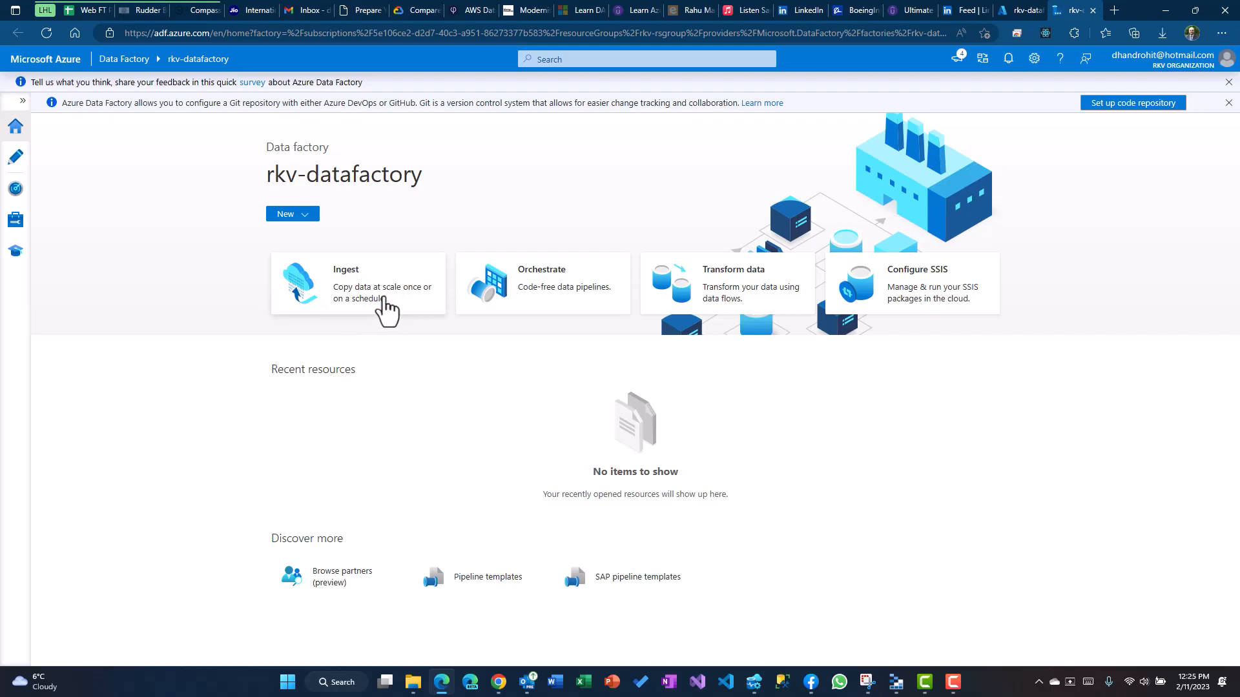
Start a built-in copy task that runs once now and set its source type to Azure Blob Storage.
left_click(384, 301)
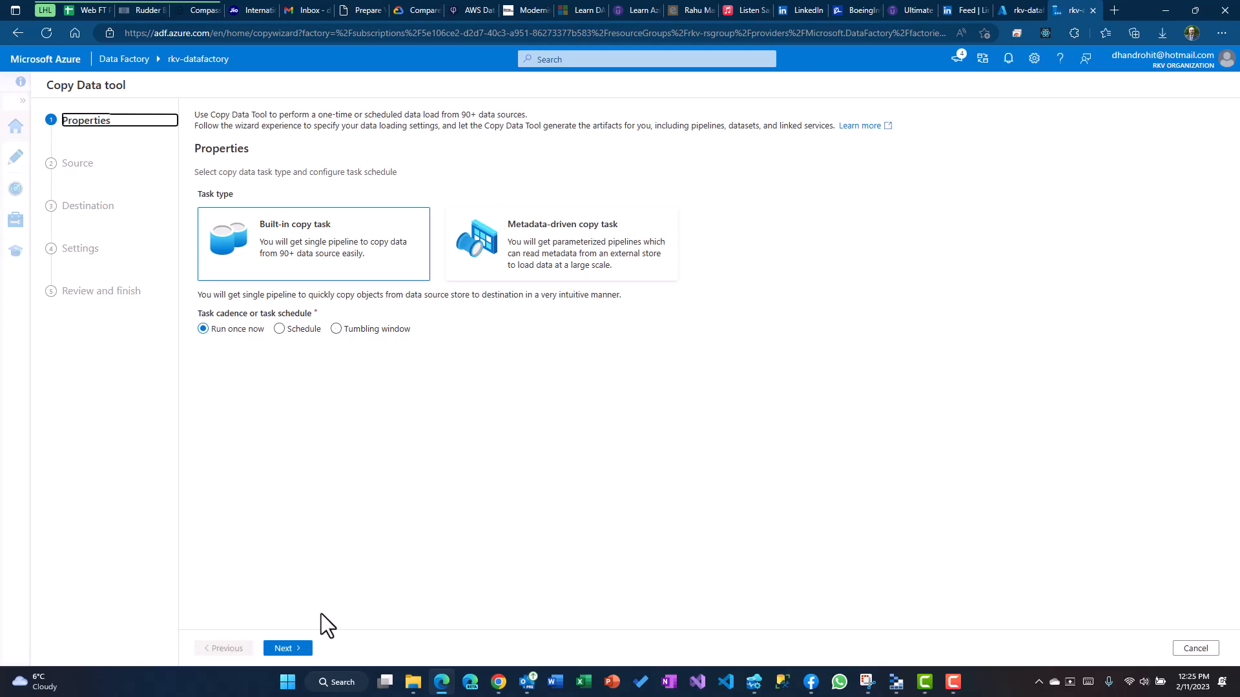
left_click(295, 660)
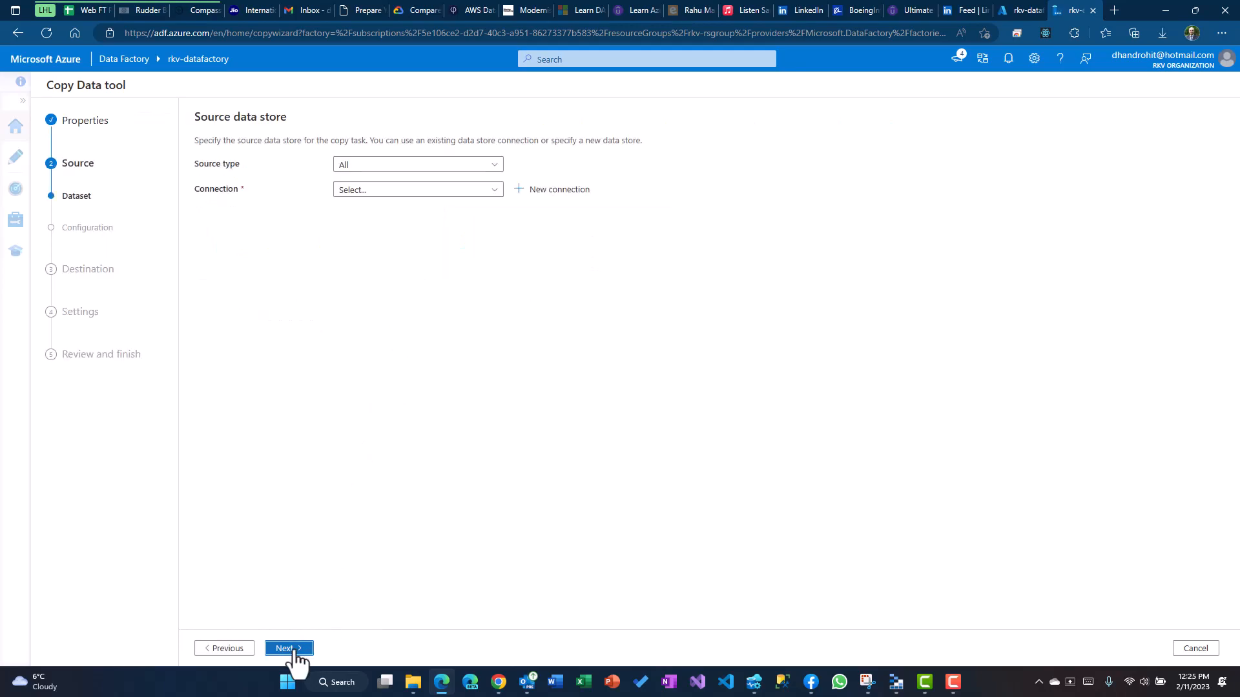
left_click(372, 191)
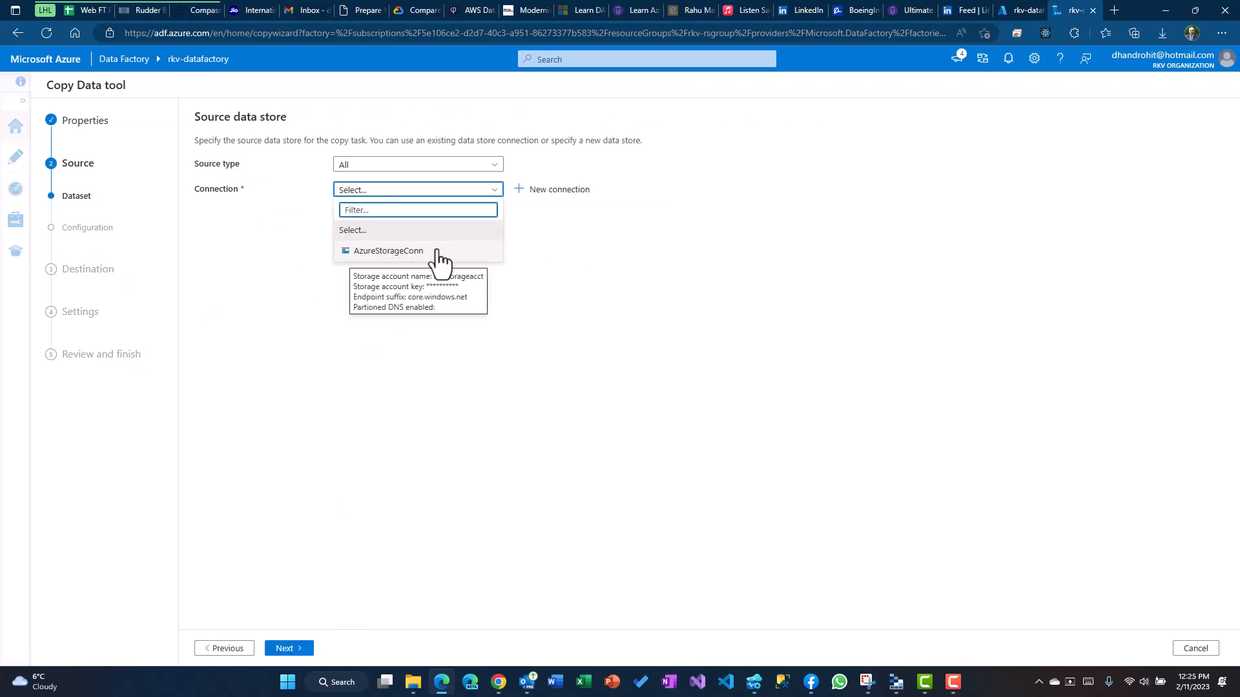
left_click(575, 261)
left_click(406, 173)
left_click(409, 173)
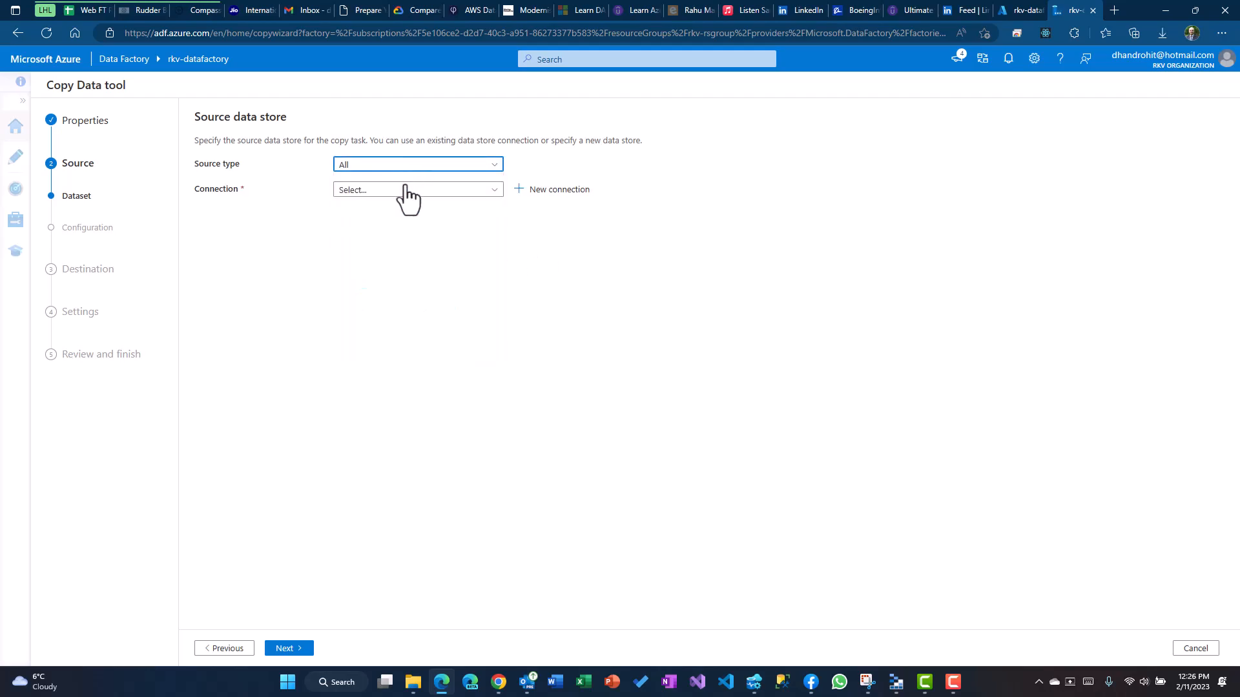
left_click(367, 192)
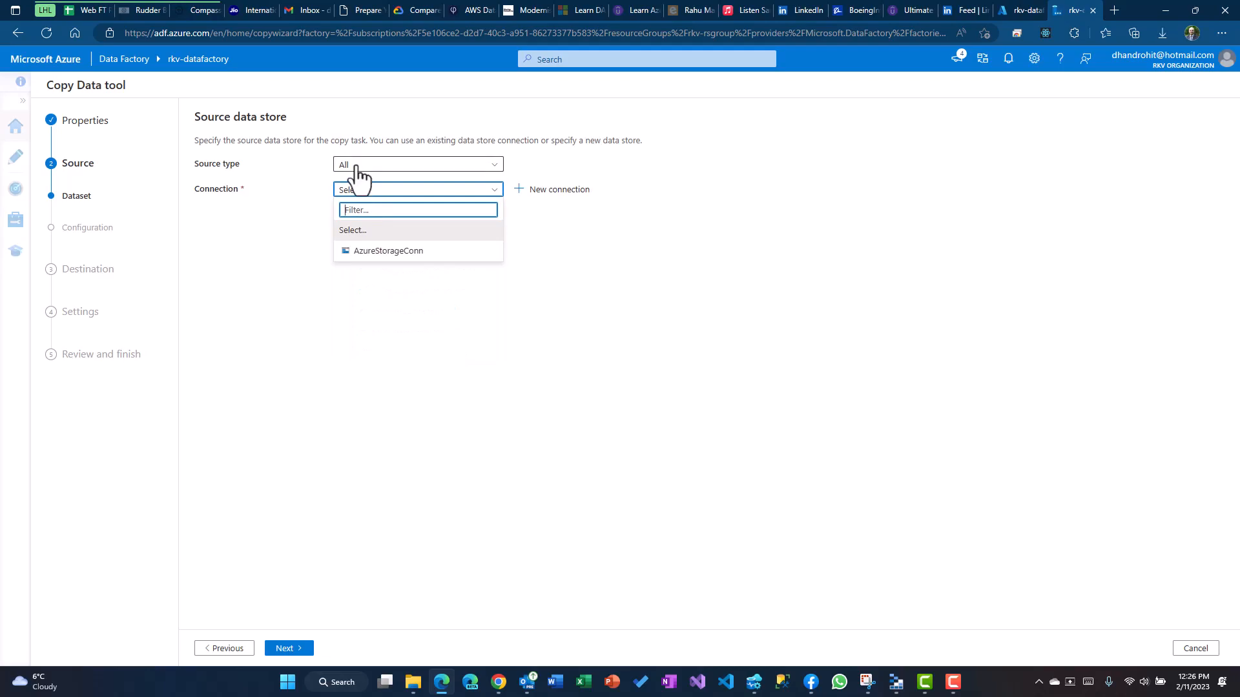
left_click(358, 169)
left_click(368, 244)
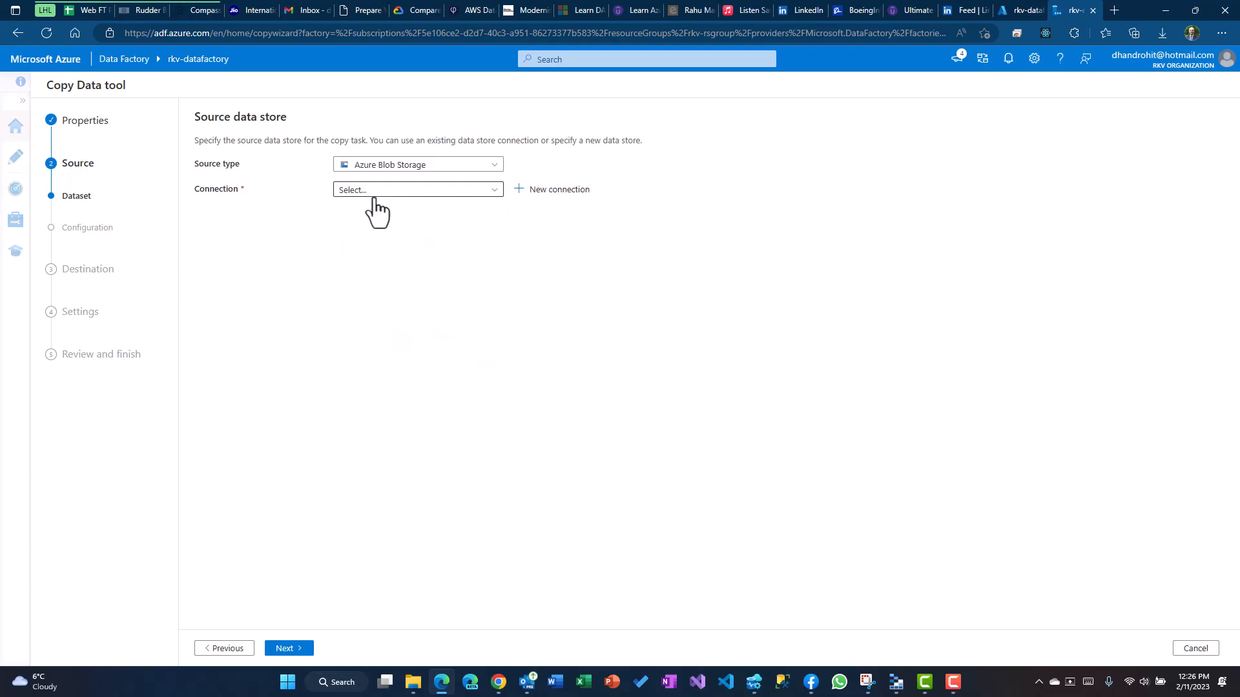
Start a new source connection named AzureStorageAccntConnDemo, keeping Account key as the authentication type.
left_click(403, 192)
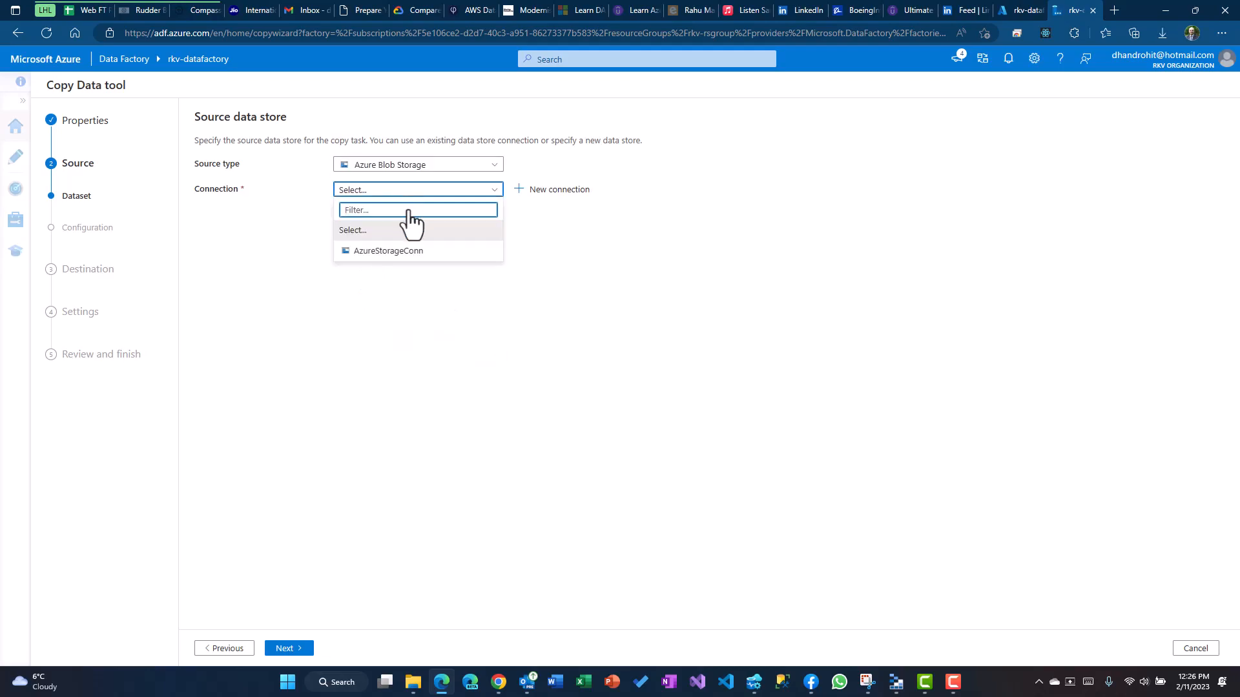
left_click(560, 190)
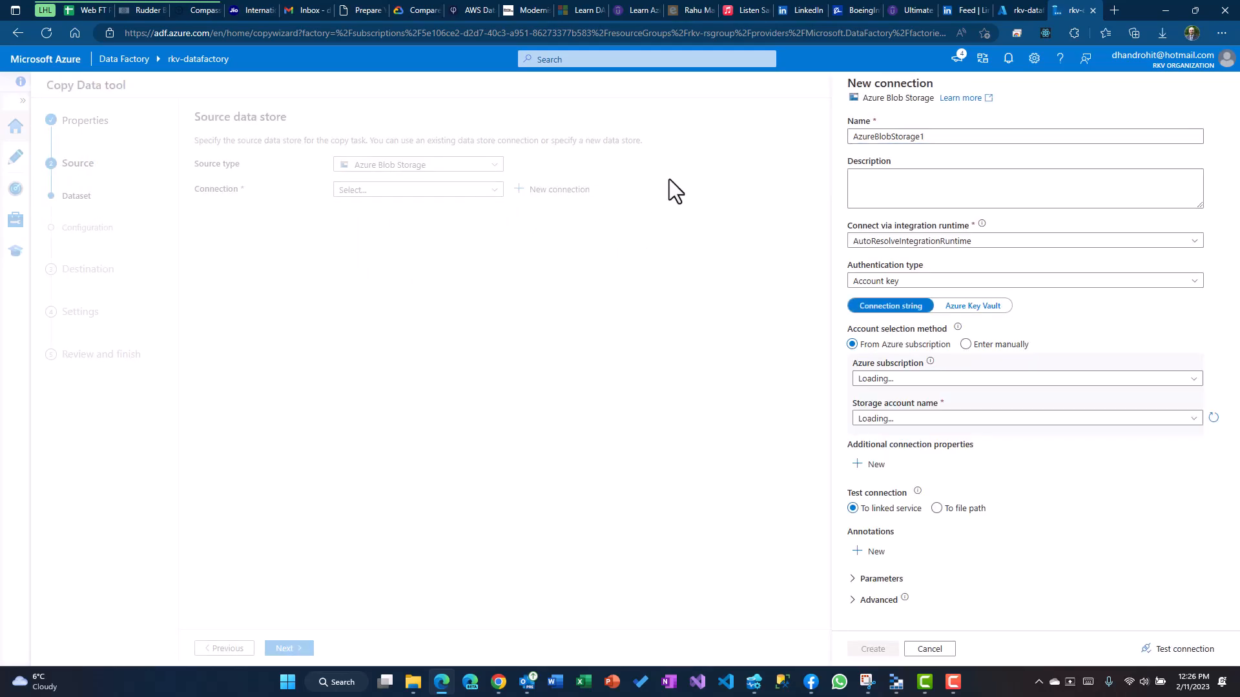
double_click(936, 136)
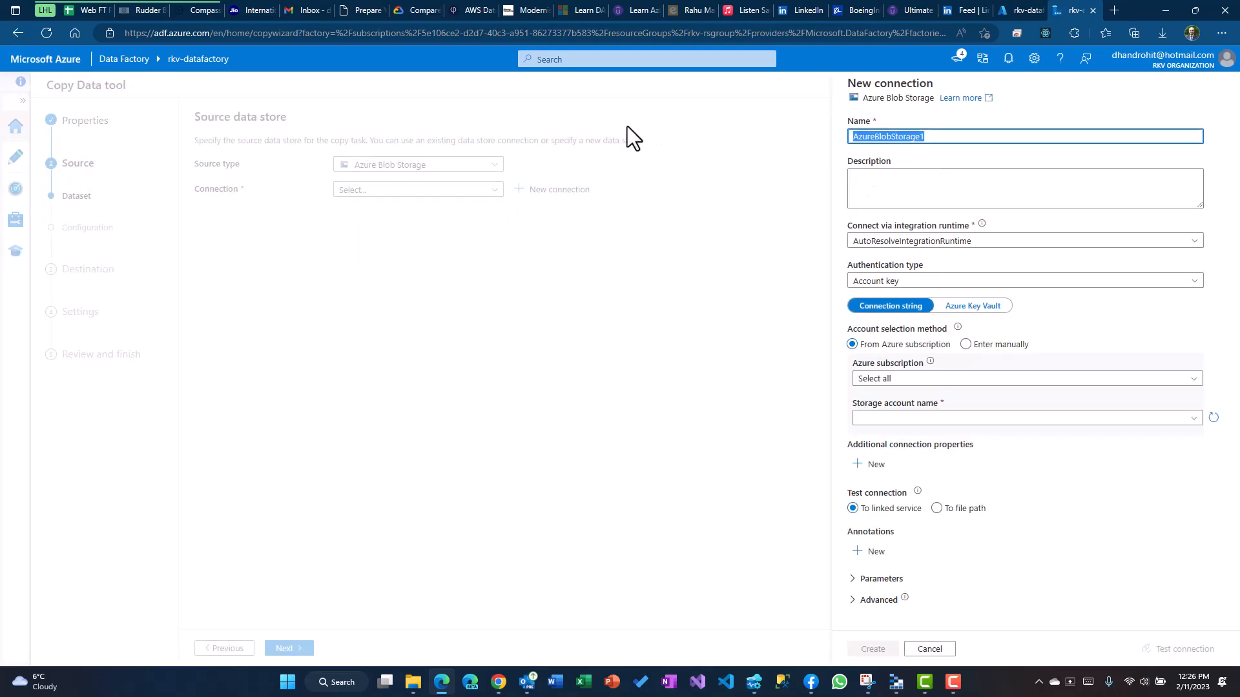
type("Azur")
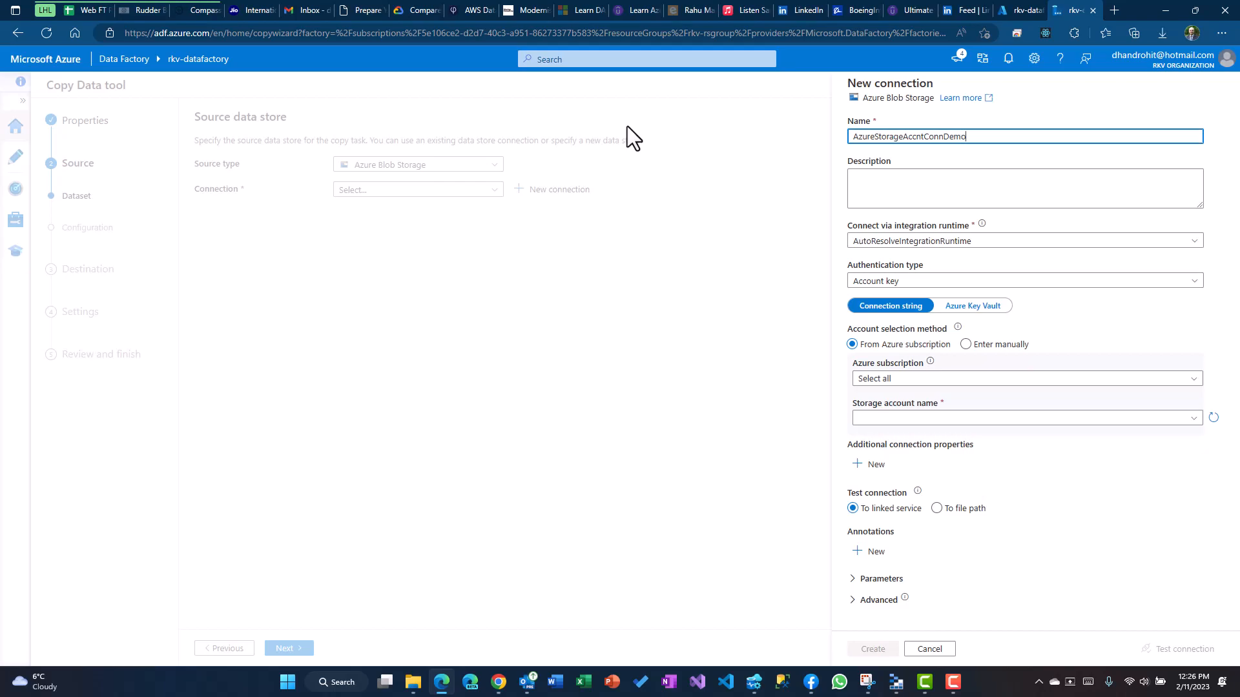
left_click(922, 282)
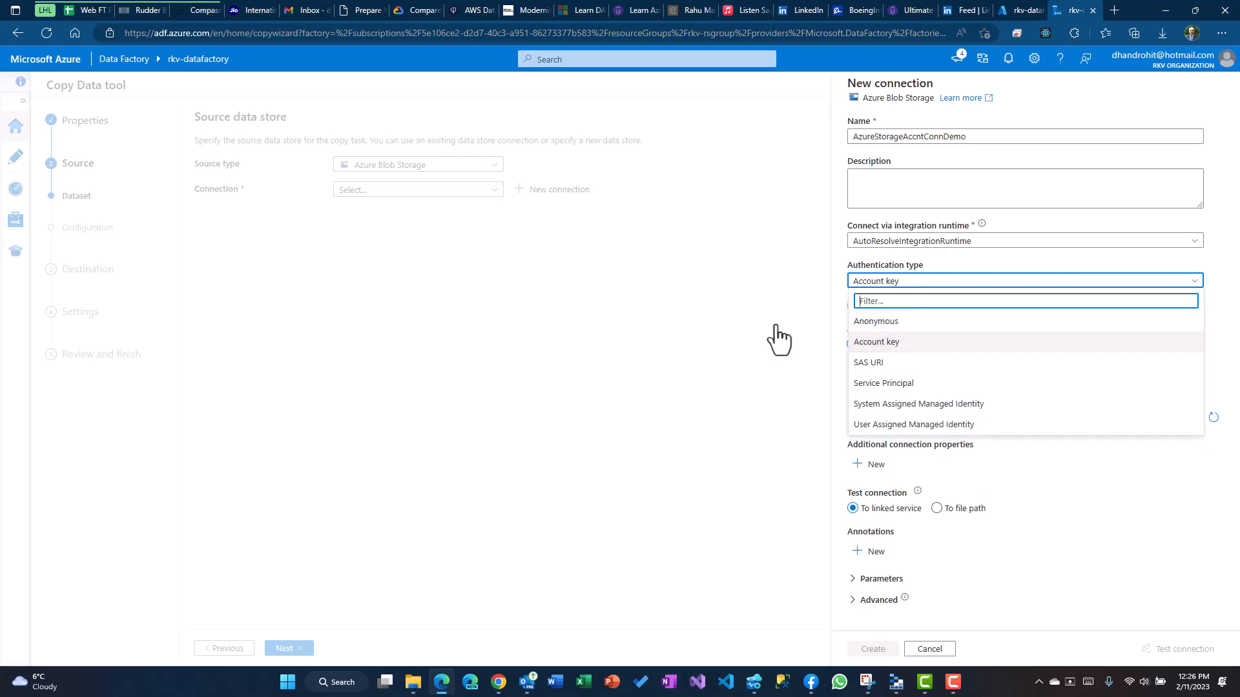
left_click(796, 304)
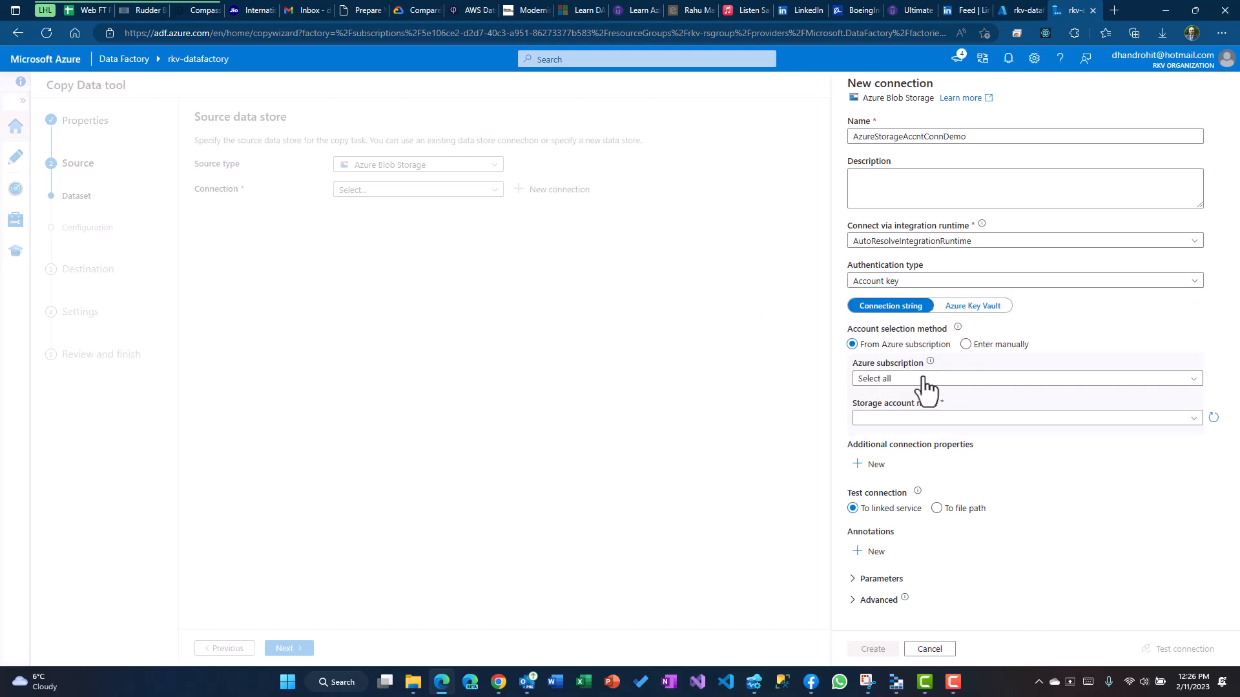
Choose RD Azure Subscription and the rkvstorageacct storage account for the new connection.
left_click(906, 380)
left_click(901, 418)
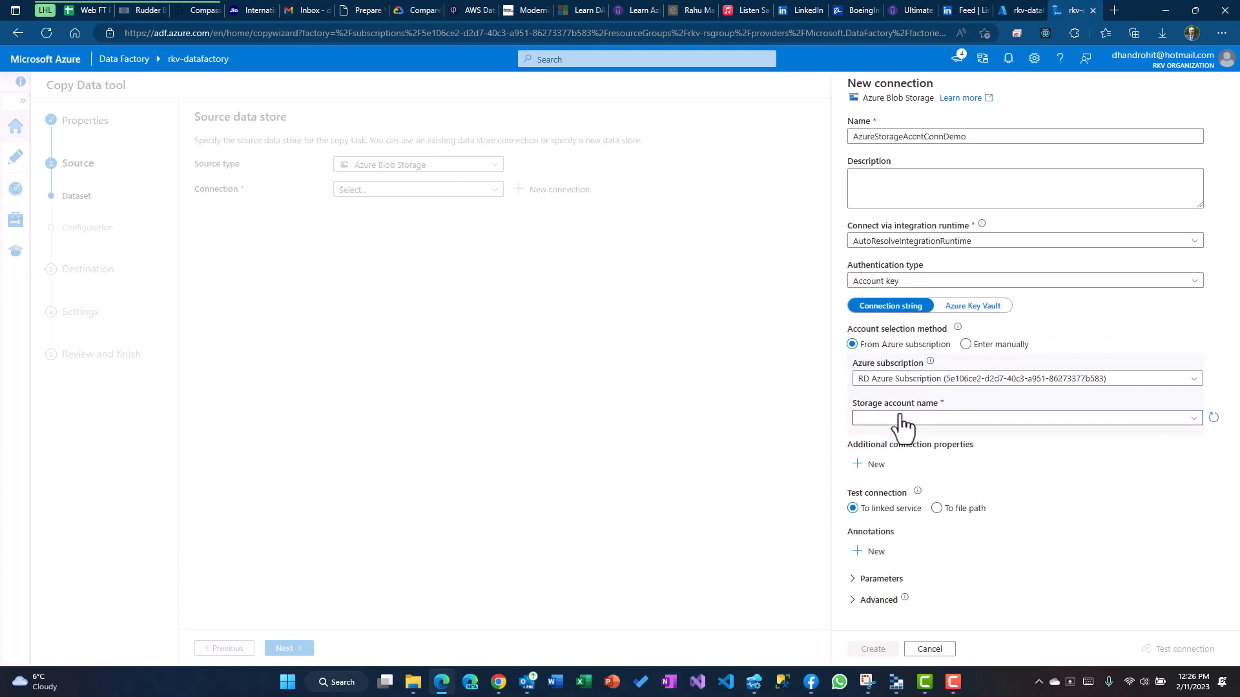
left_click(898, 420)
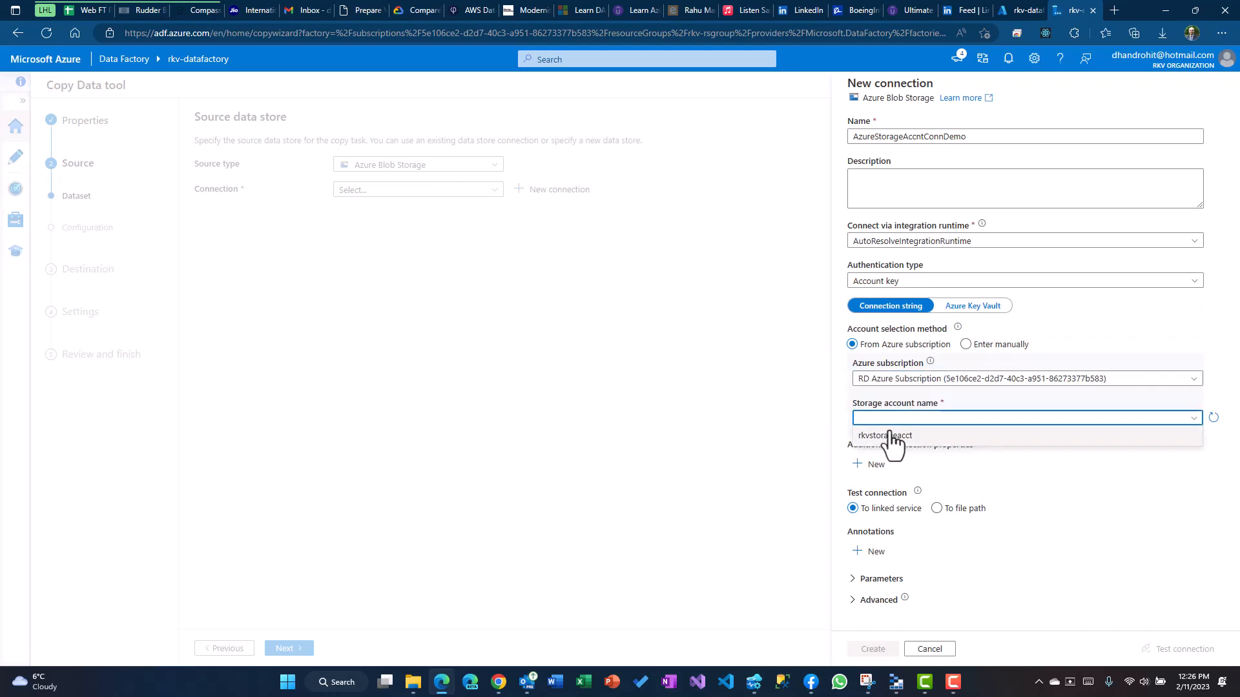
left_click(891, 436)
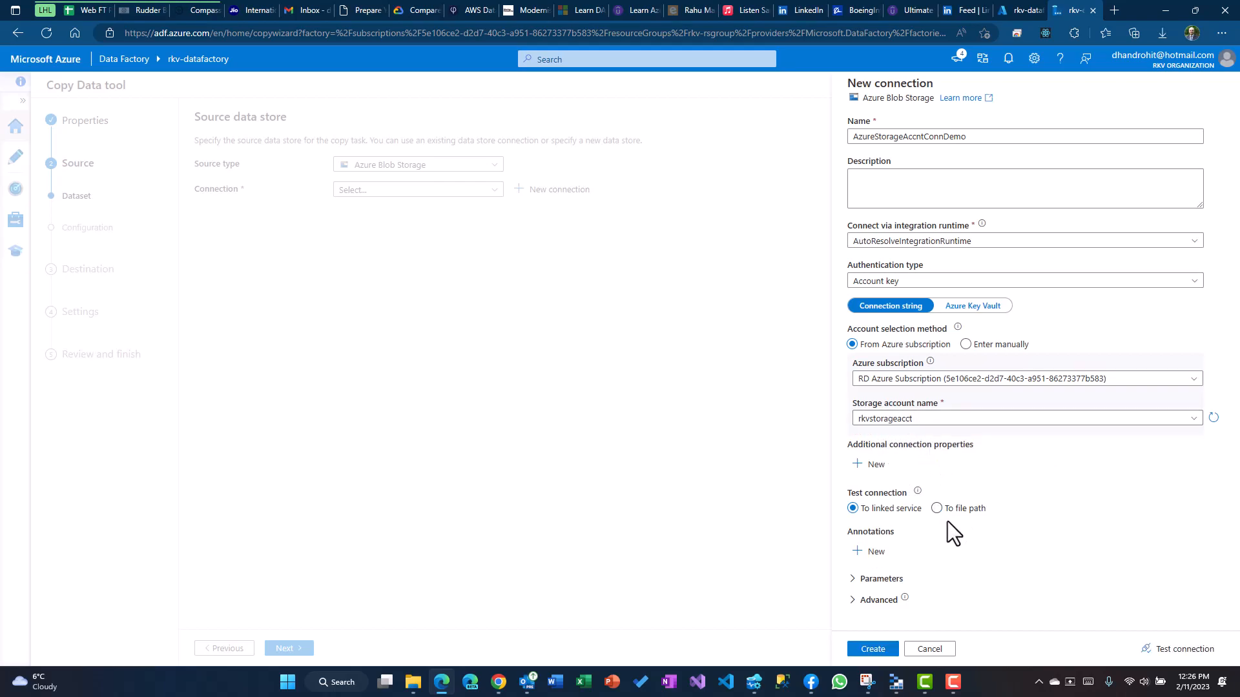
Test the connection against the file path of the data container, then create the connection.
left_click(938, 509)
left_click(896, 543)
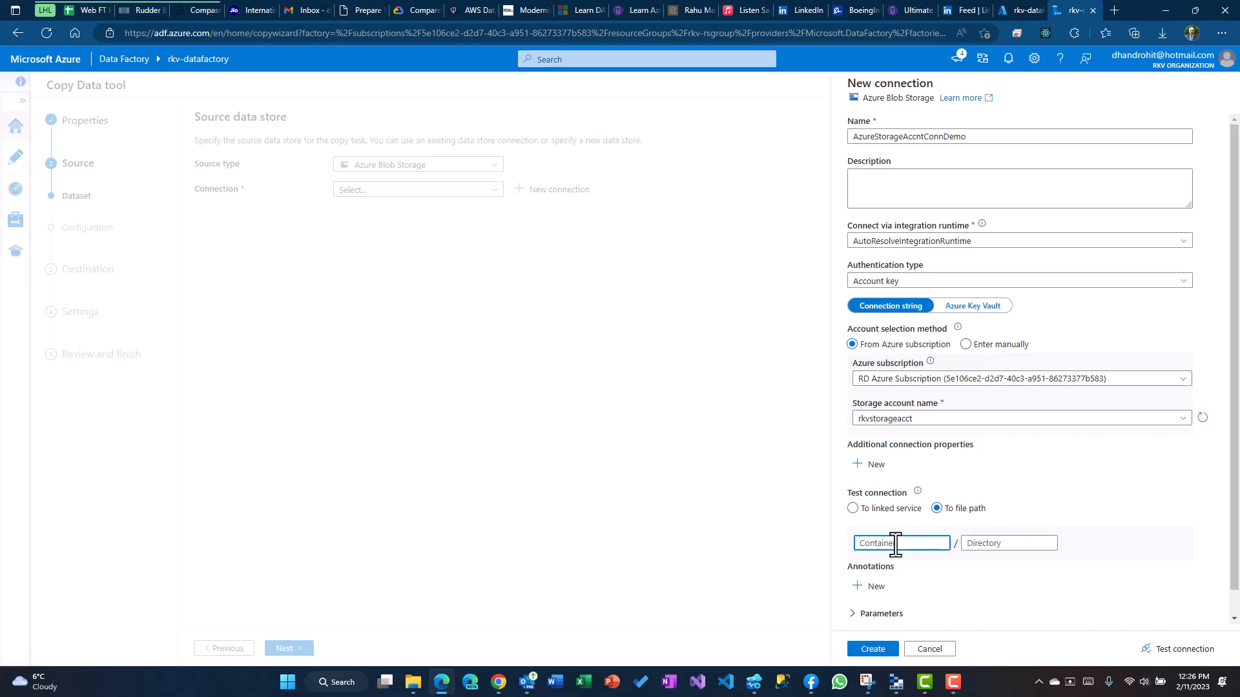
type("data")
left_click(1161, 652)
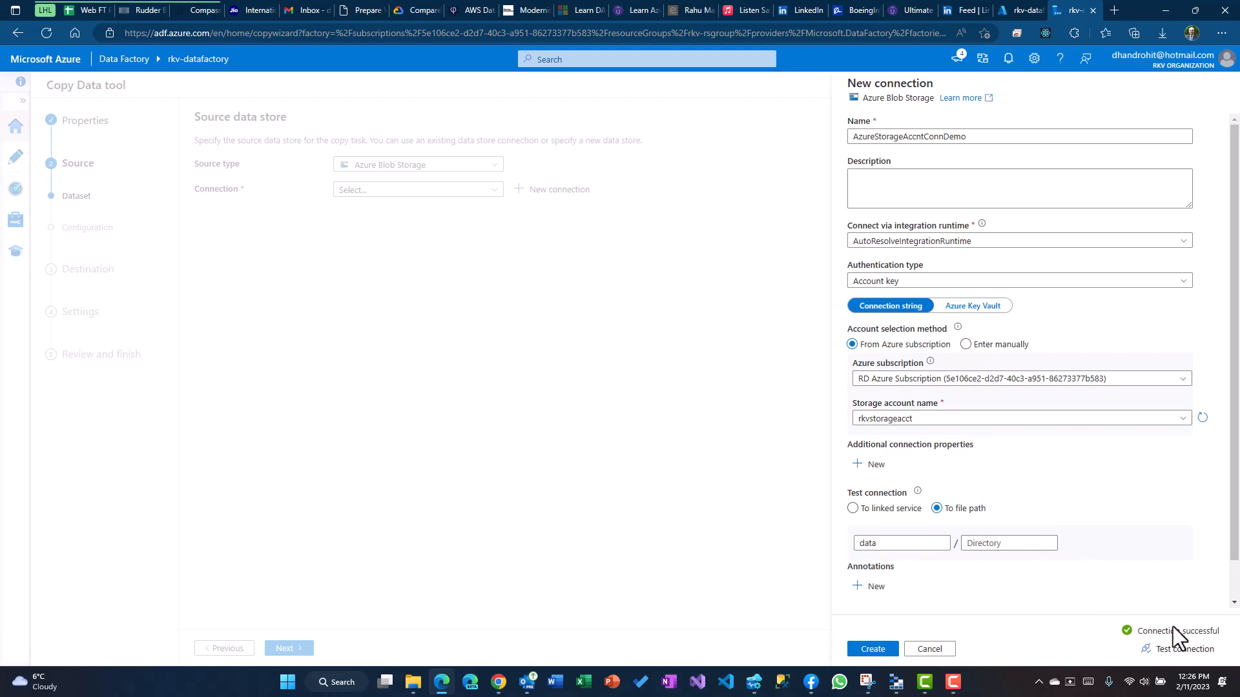
left_click(875, 651)
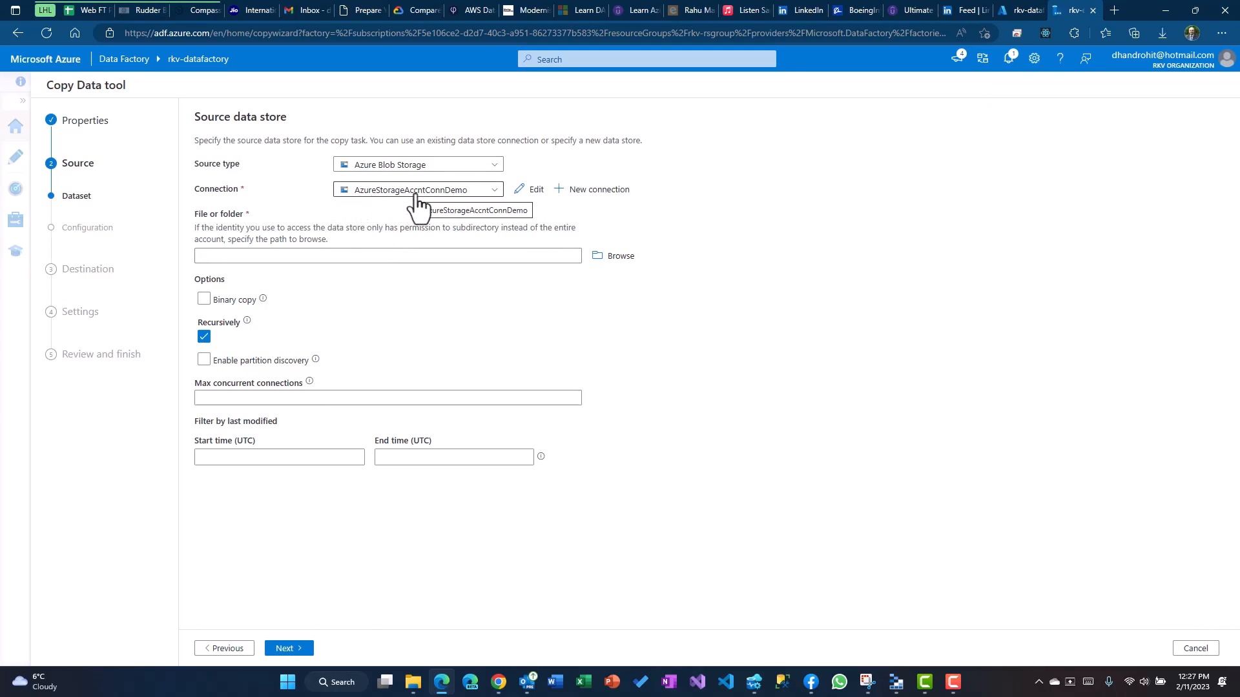
Browse the connection's storage and choose product.csv in the data folder as the copy source.
left_click(295, 257)
left_click(601, 264)
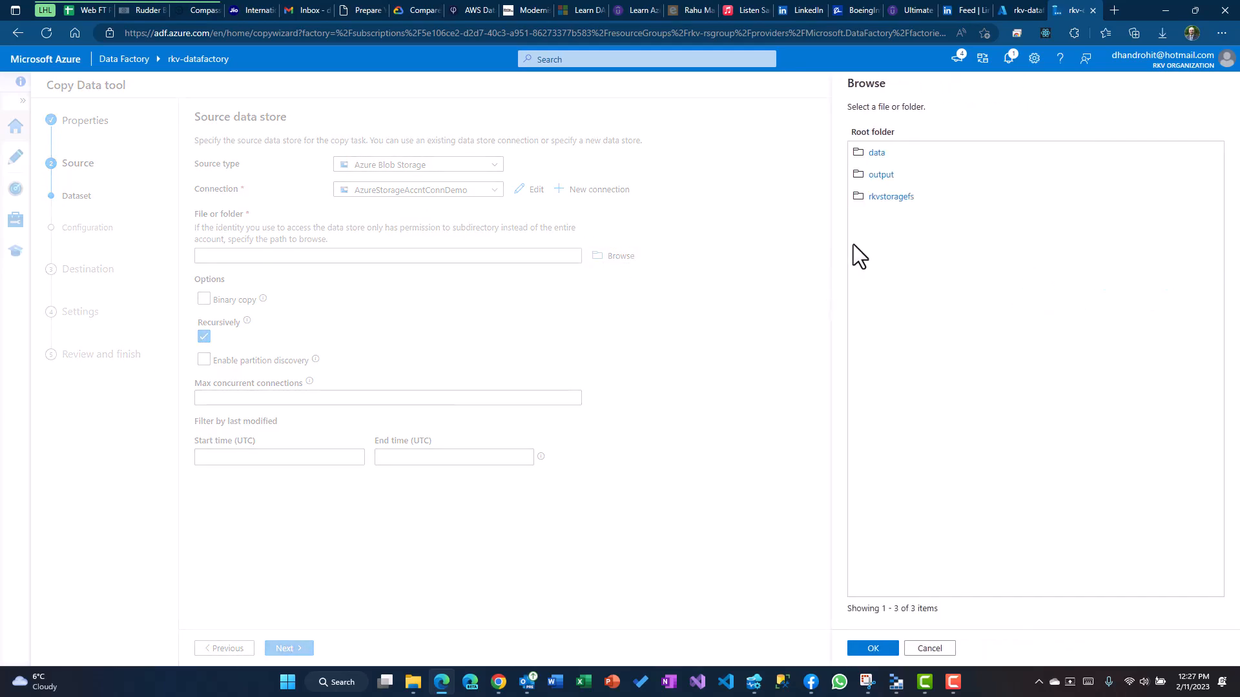
left_click(875, 154)
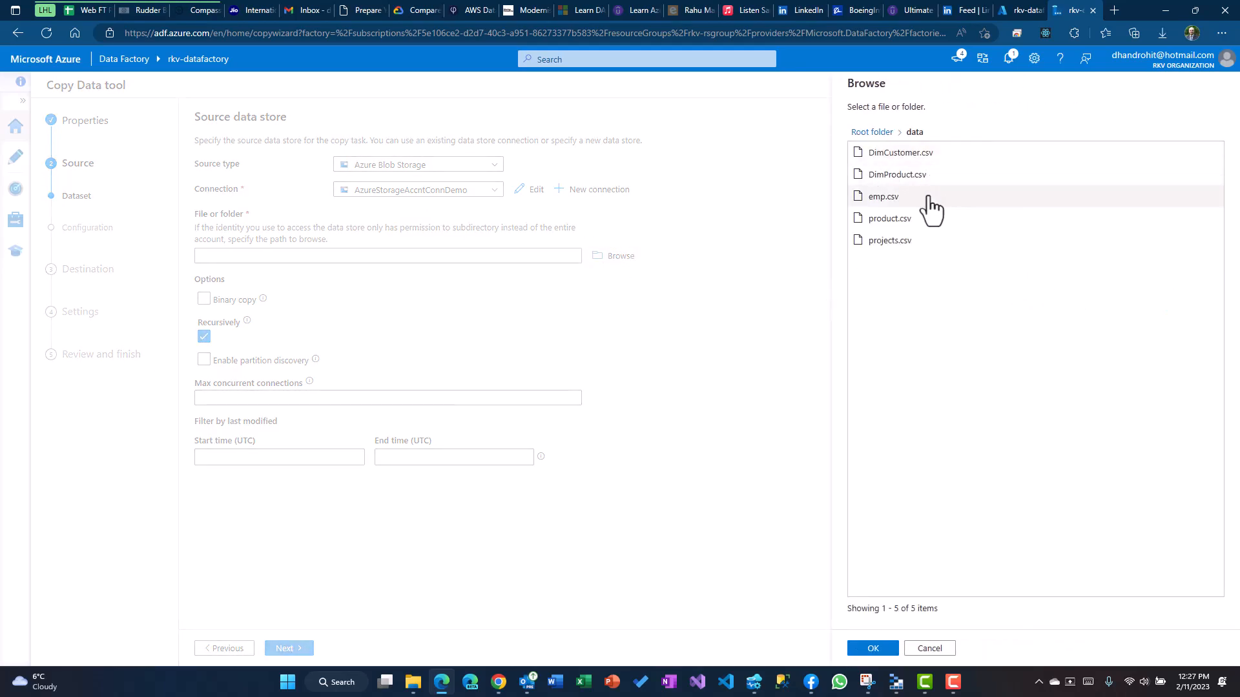
left_click(901, 219)
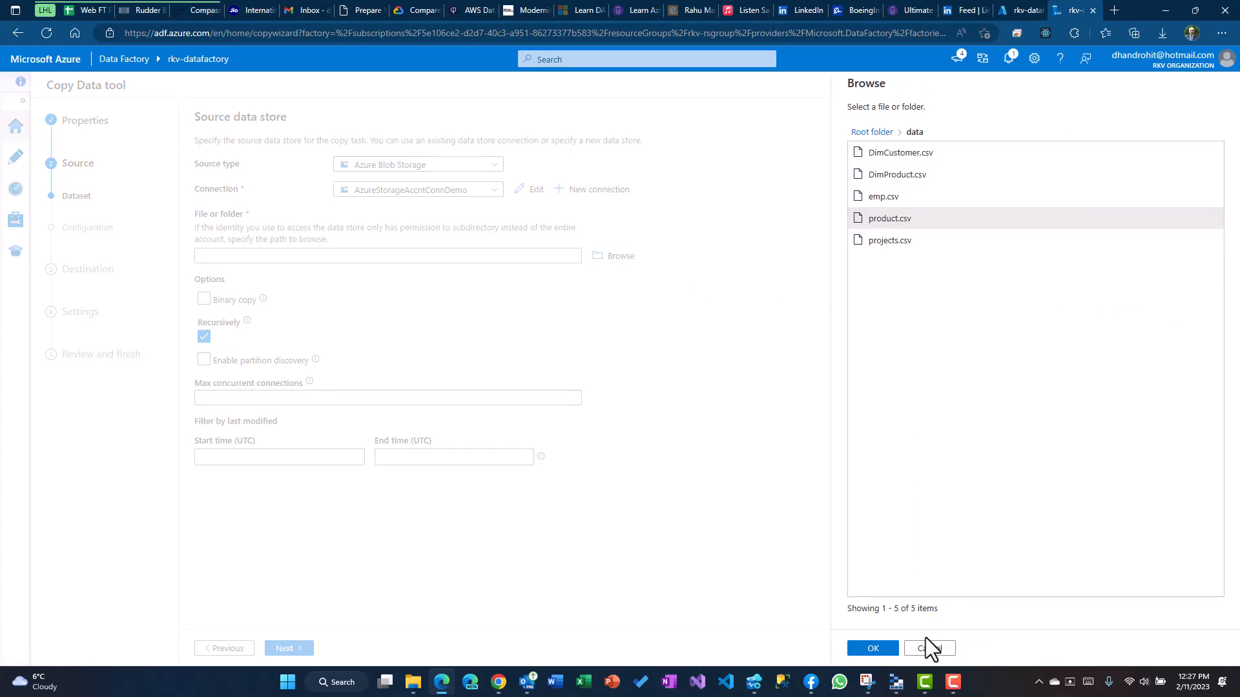
left_click(888, 649)
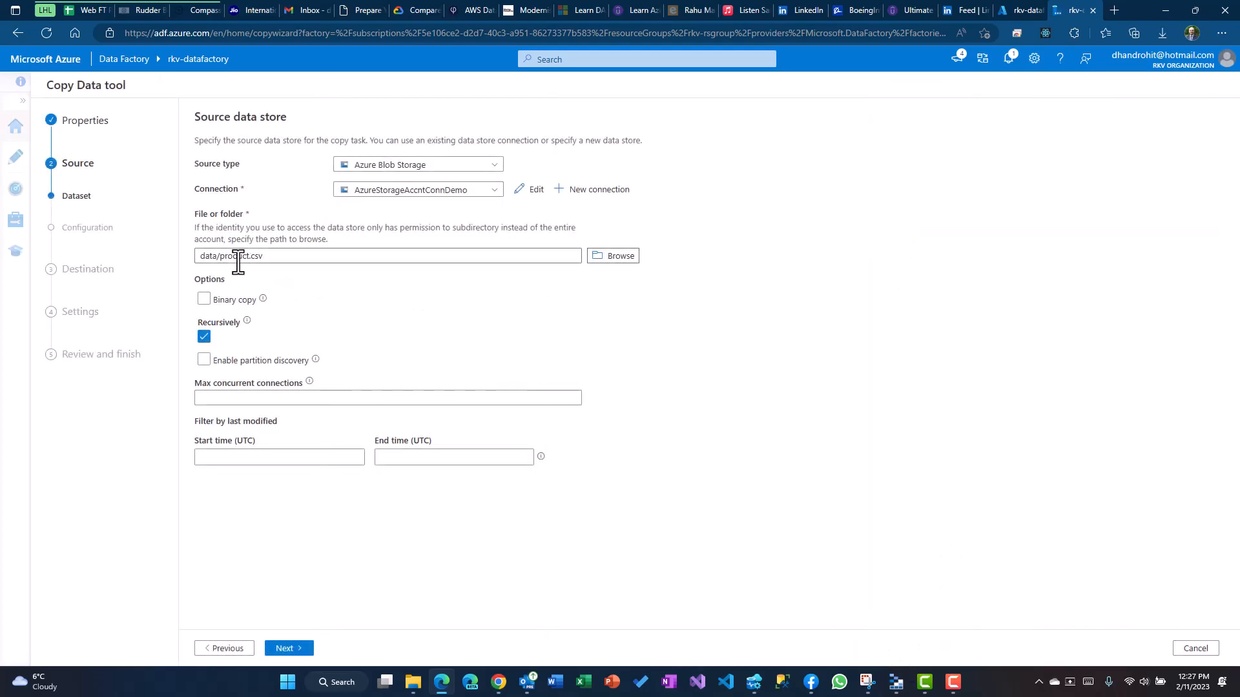
Turn off recursive copying for the source and set its row delimiter to Line feed (\n).
left_click(206, 337)
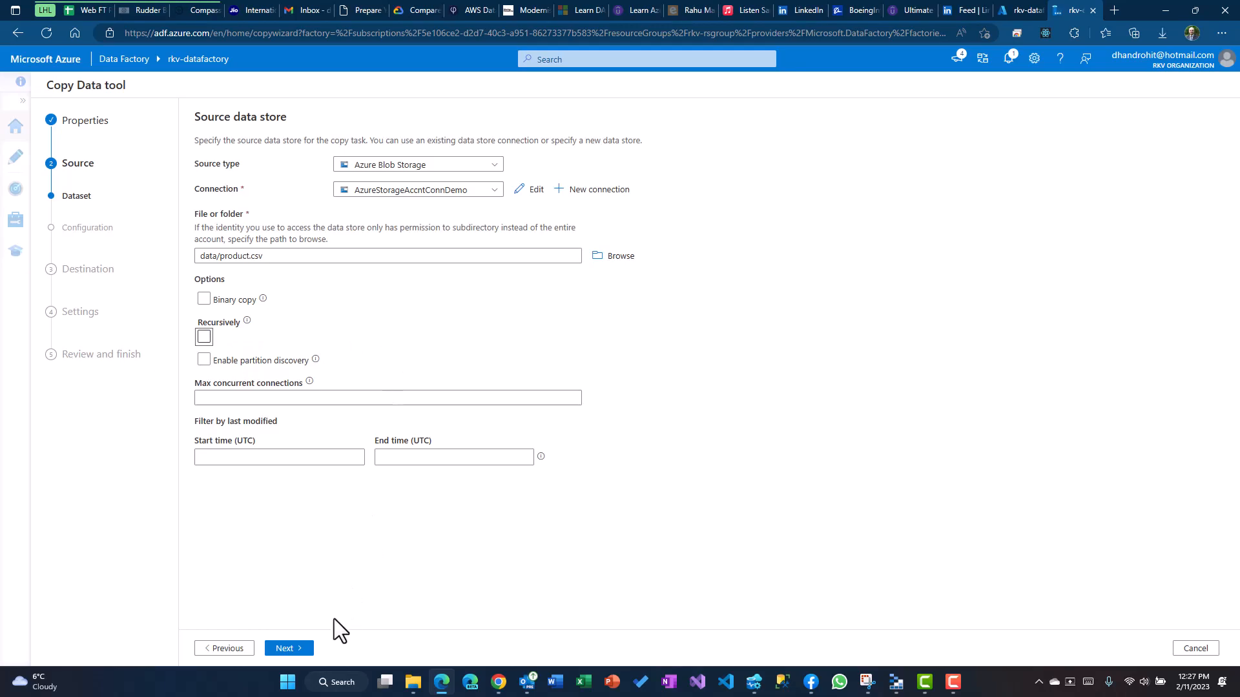
left_click(297, 649)
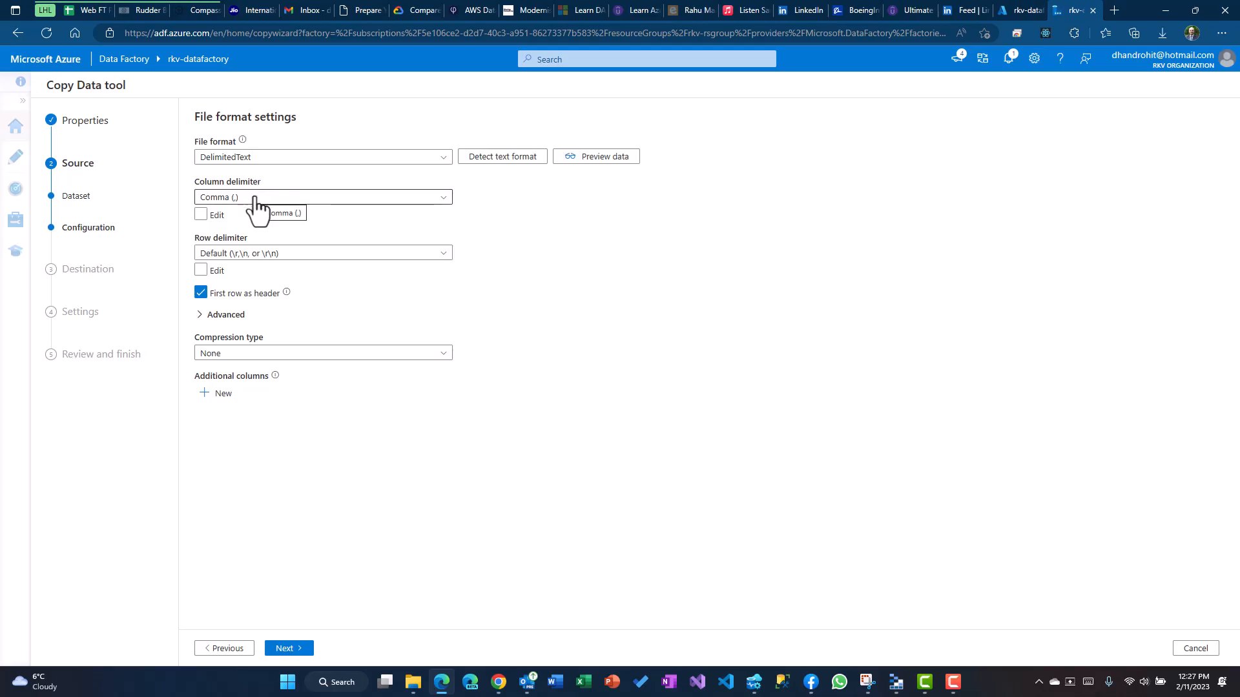
left_click(265, 254)
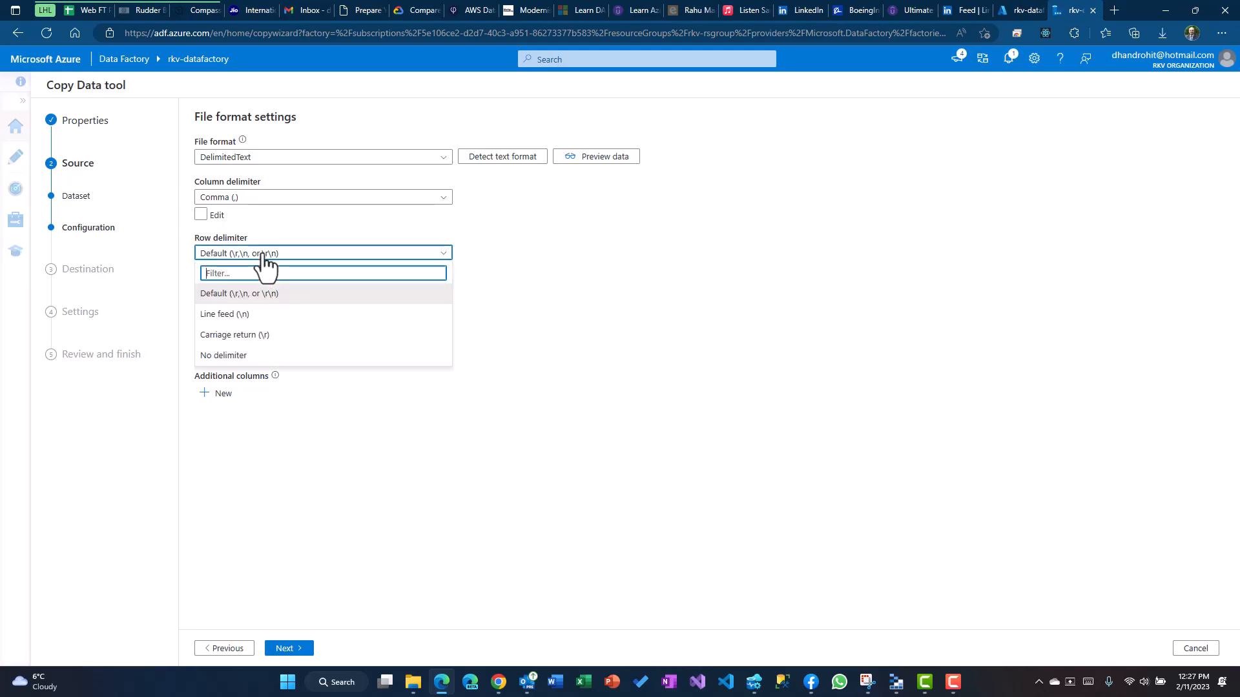
left_click(235, 316)
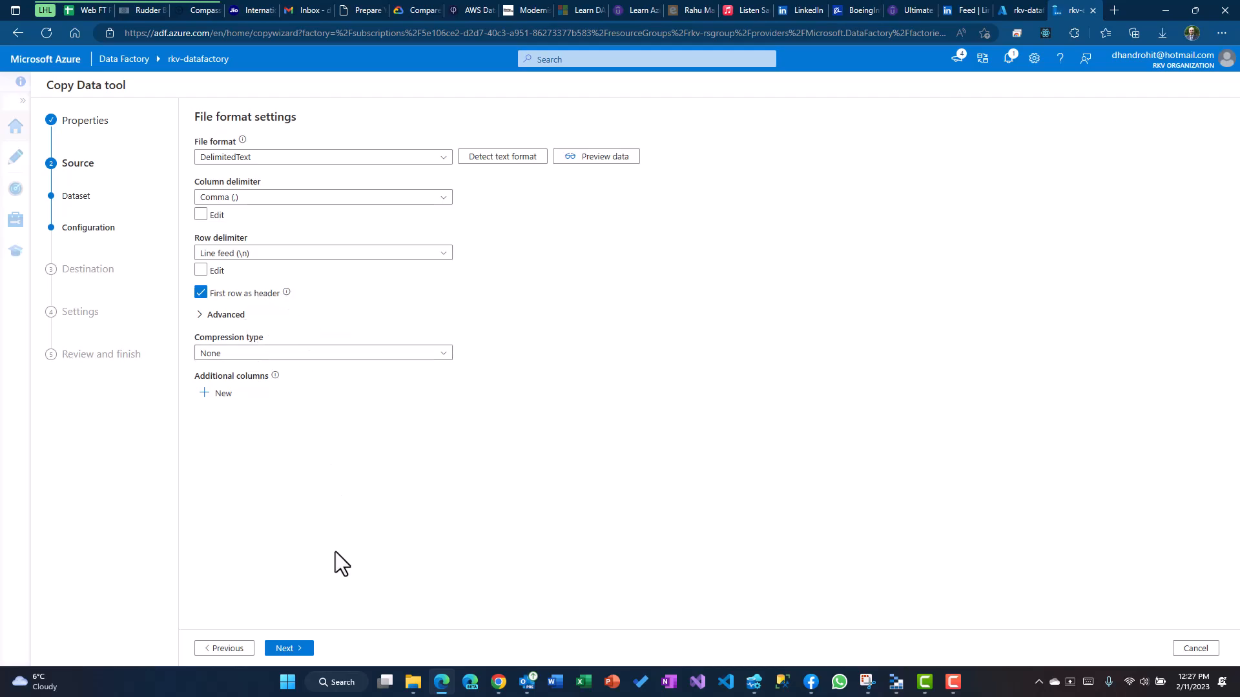
left_click(291, 650)
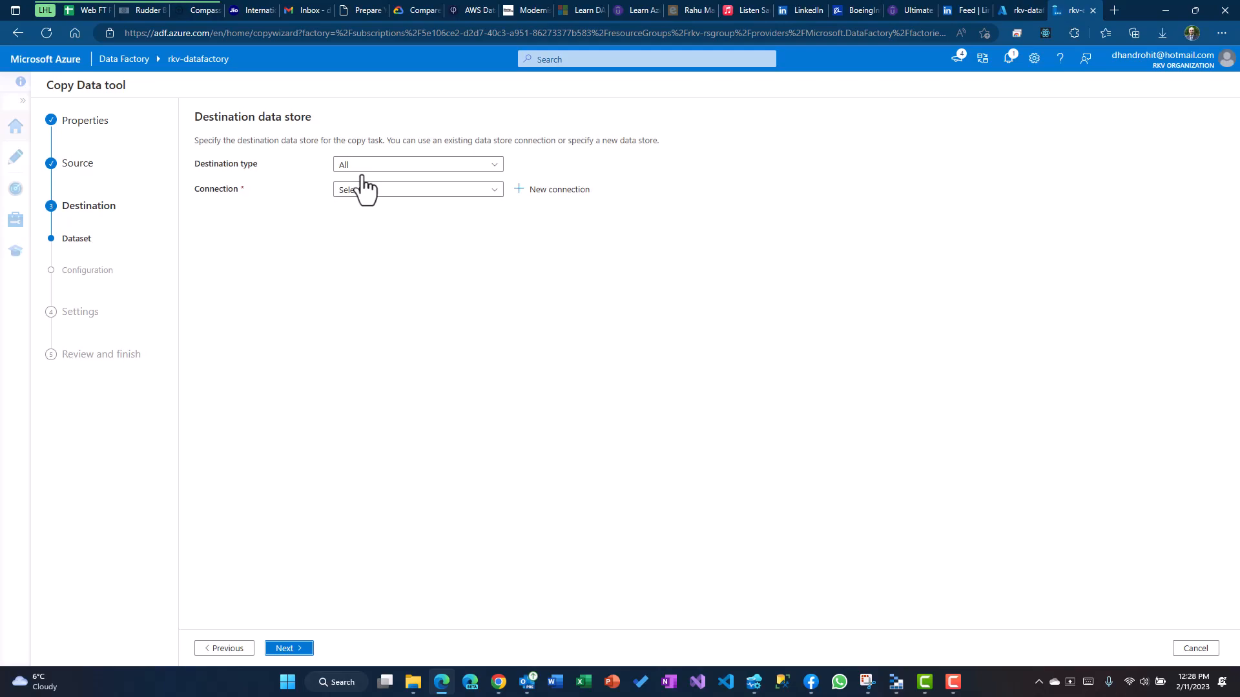
Set the destination type to Azure Blob Storage and use the AzureStorageAccntConnDemo connection.
left_click(400, 166)
left_click(396, 246)
left_click(348, 195)
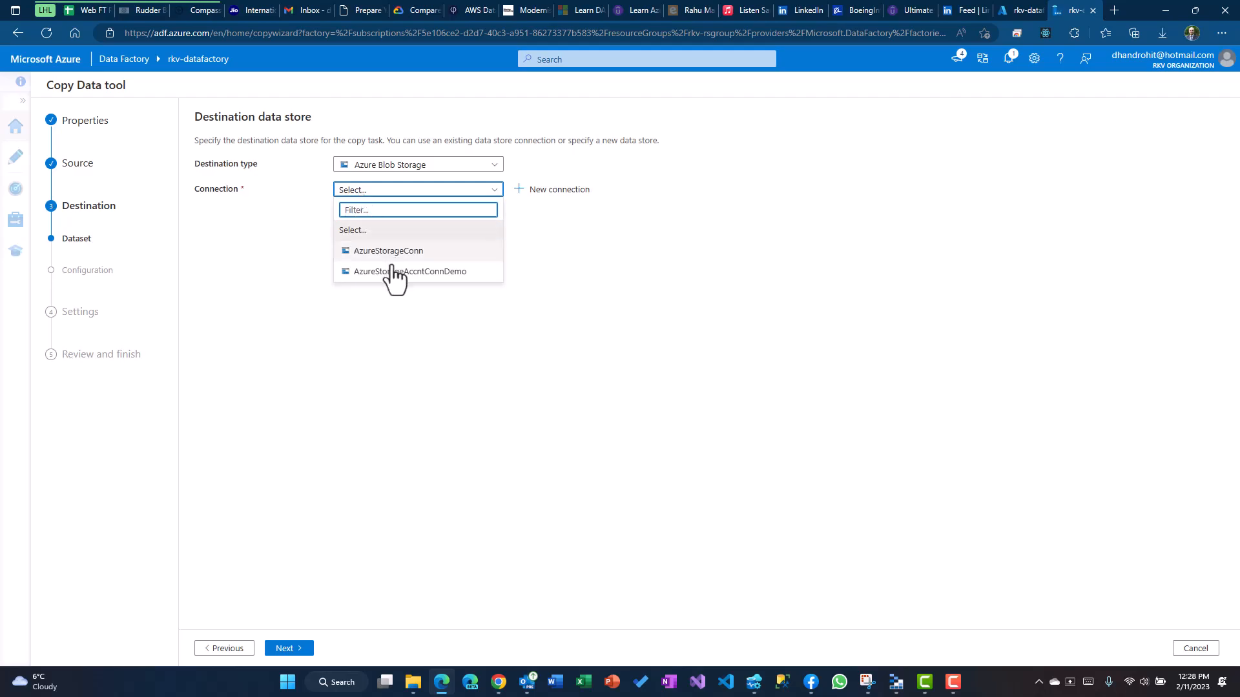
left_click(413, 272)
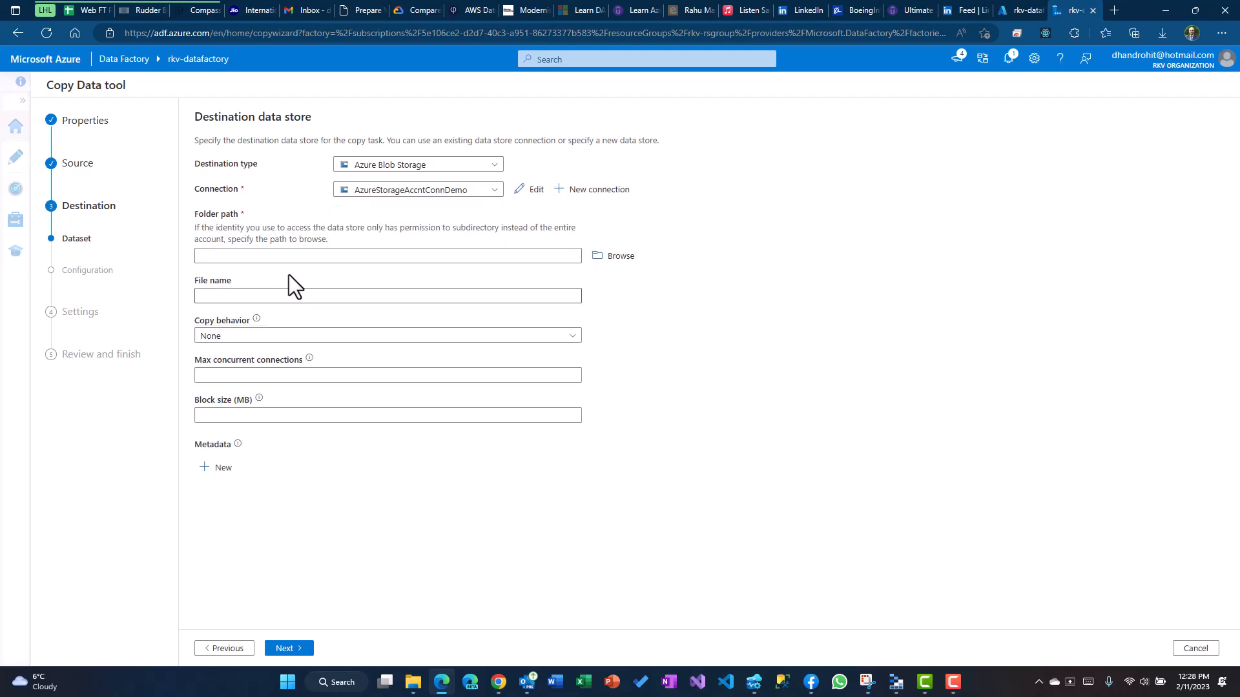
Choose the output folder as the destination path and name the destination file product.csv.
left_click(619, 258)
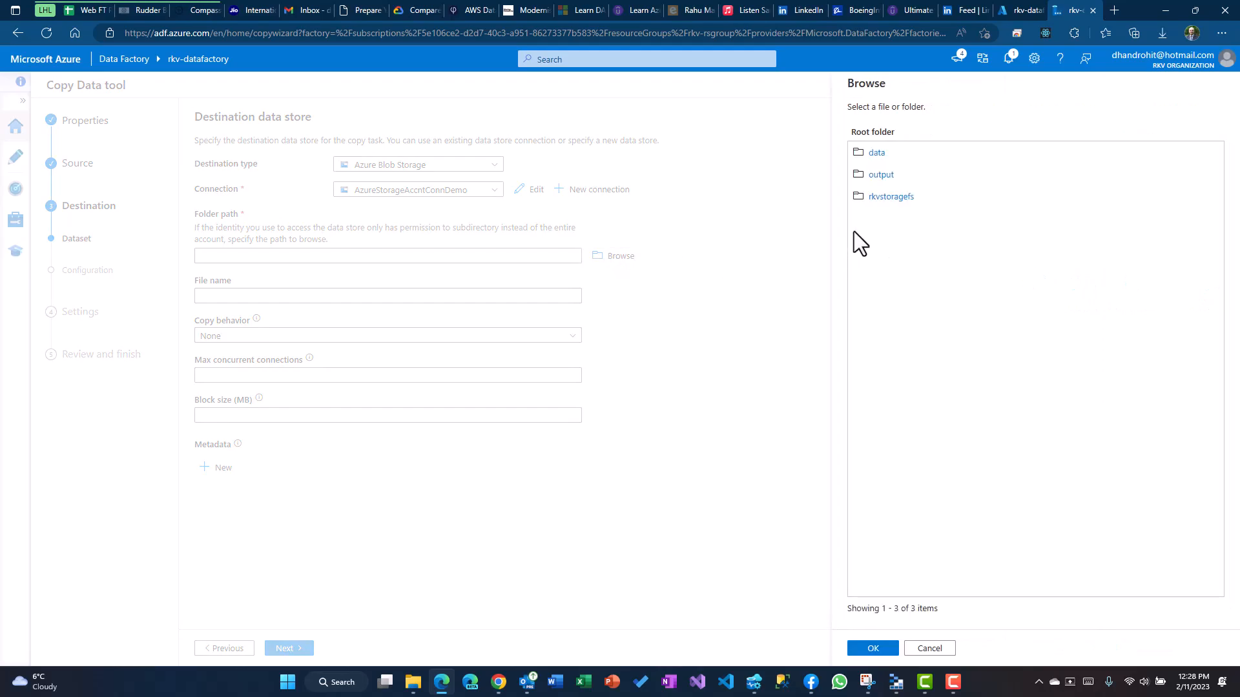
left_click(880, 176)
left_click(886, 651)
left_click(221, 297)
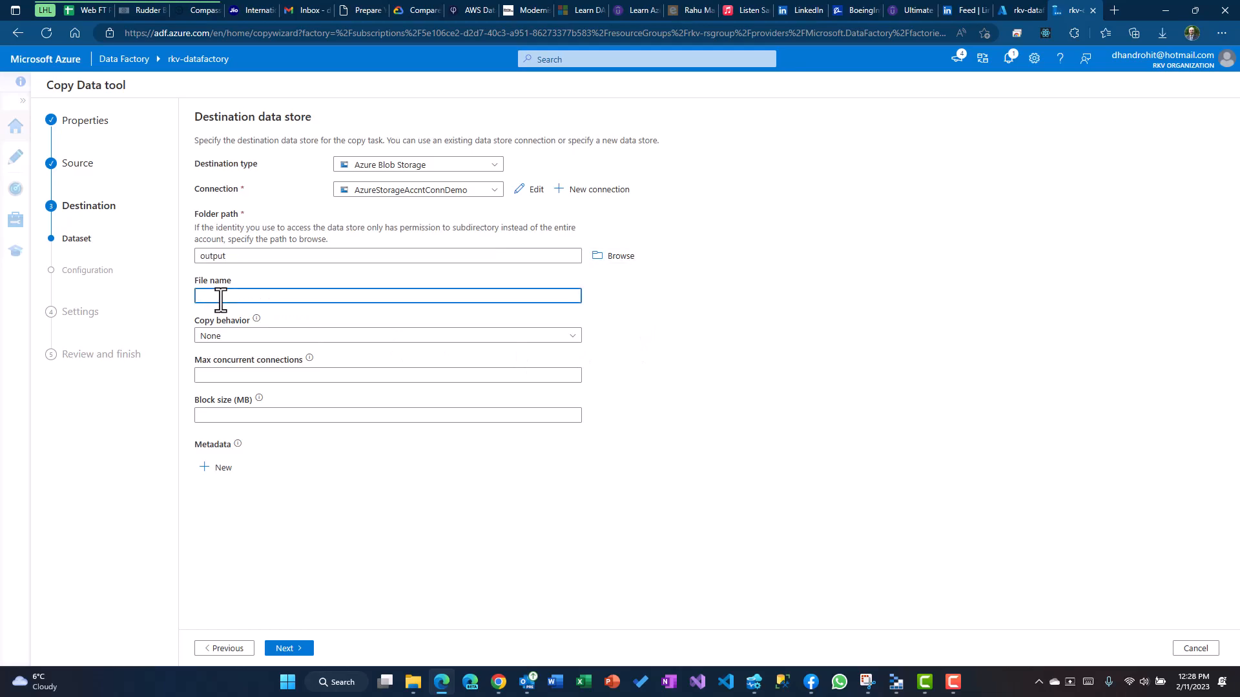
type("product.csv")
left_click(289, 648)
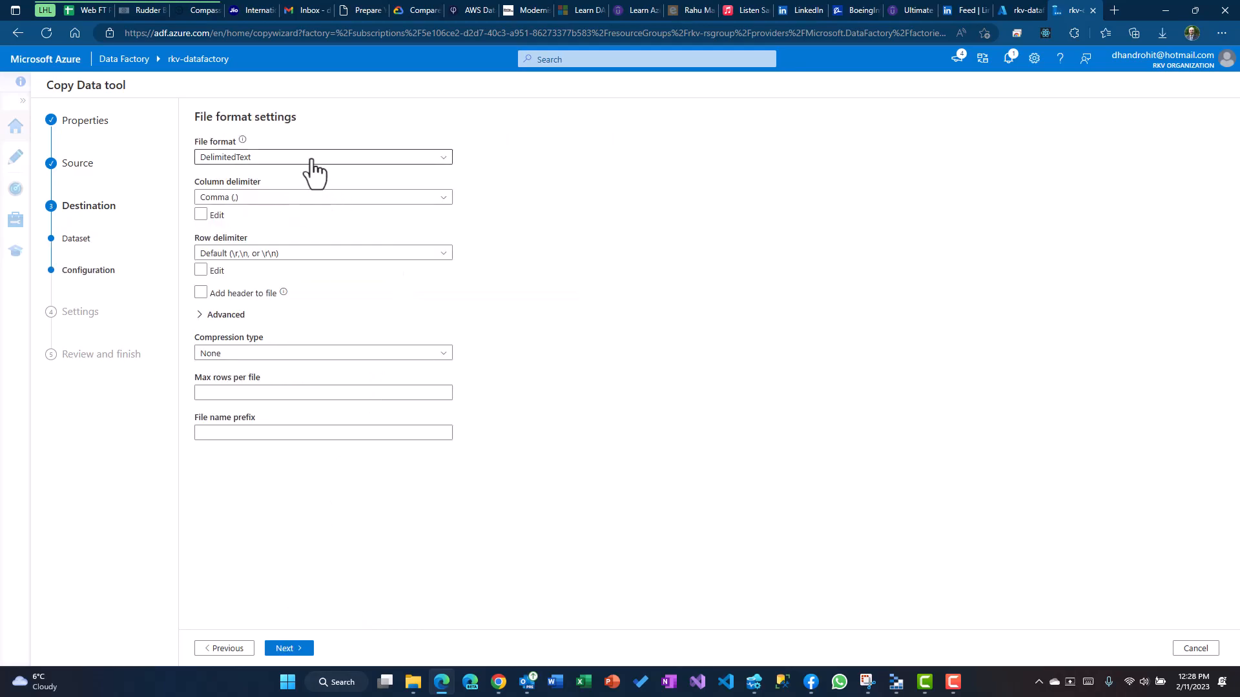
Set the destination file's row delimiter to Line feed (\n), leaving the option to add a header to the file off.
left_click(282, 255)
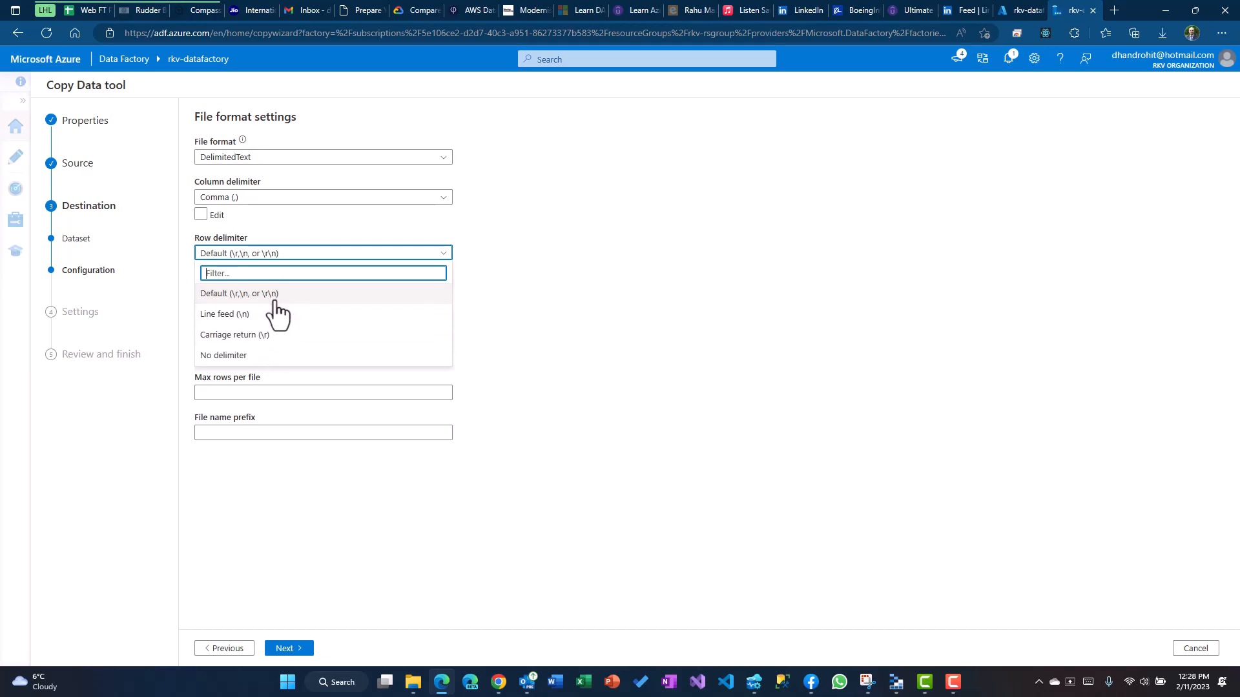
left_click(270, 315)
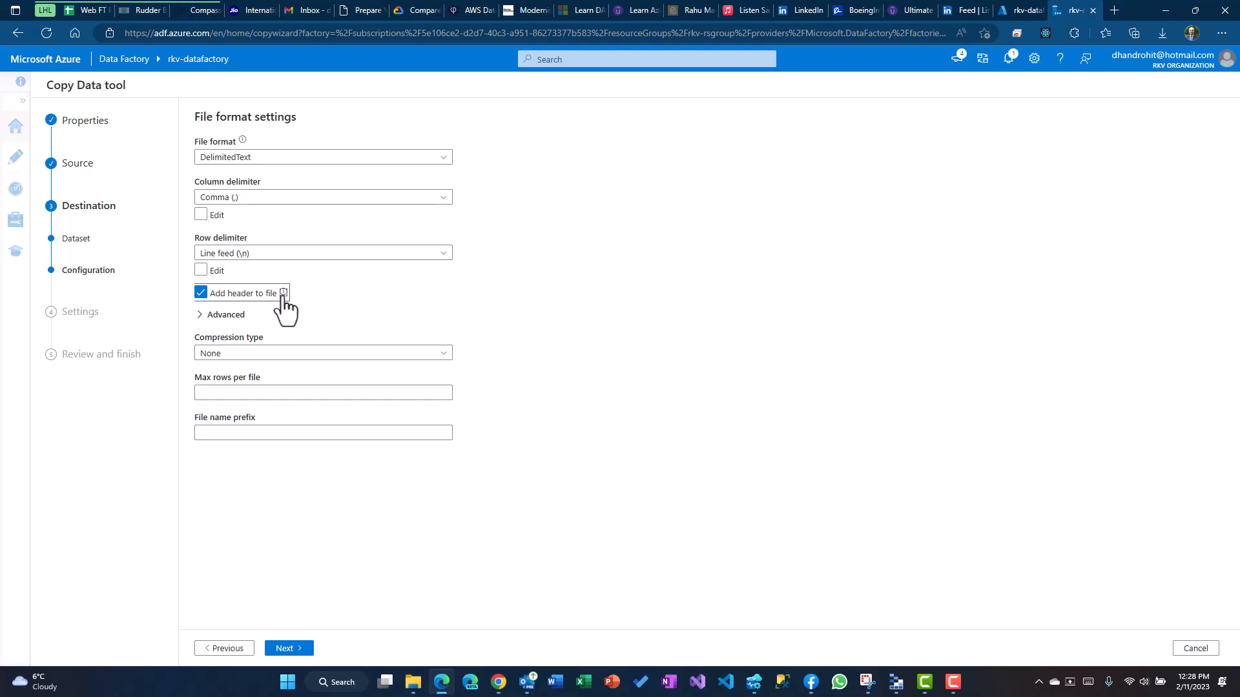
left_click(279, 294)
left_click(201, 295)
left_click(200, 296)
left_click(200, 316)
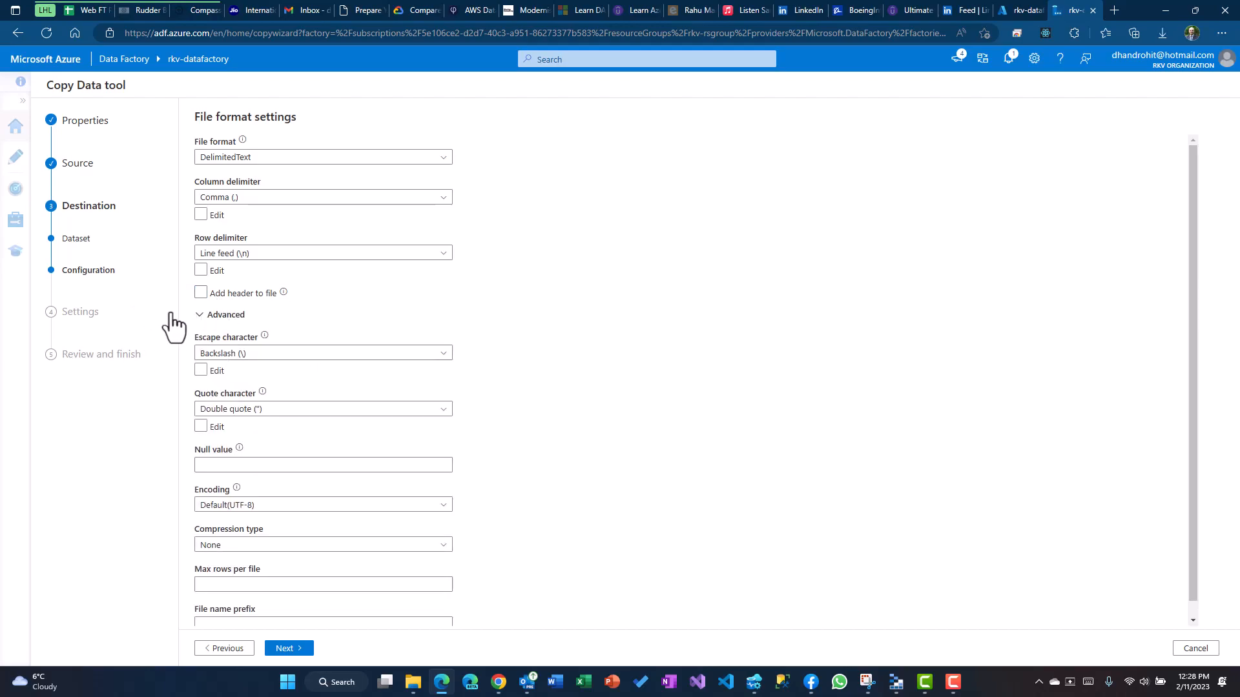
left_click(199, 315)
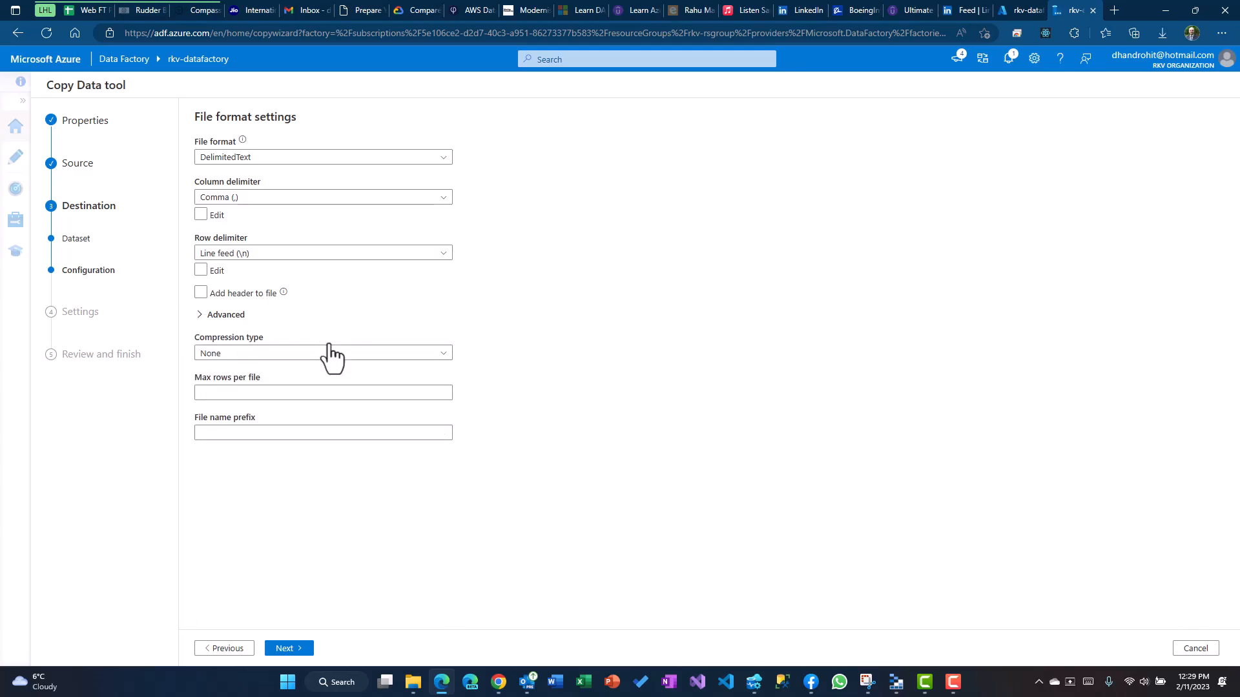
left_click(295, 648)
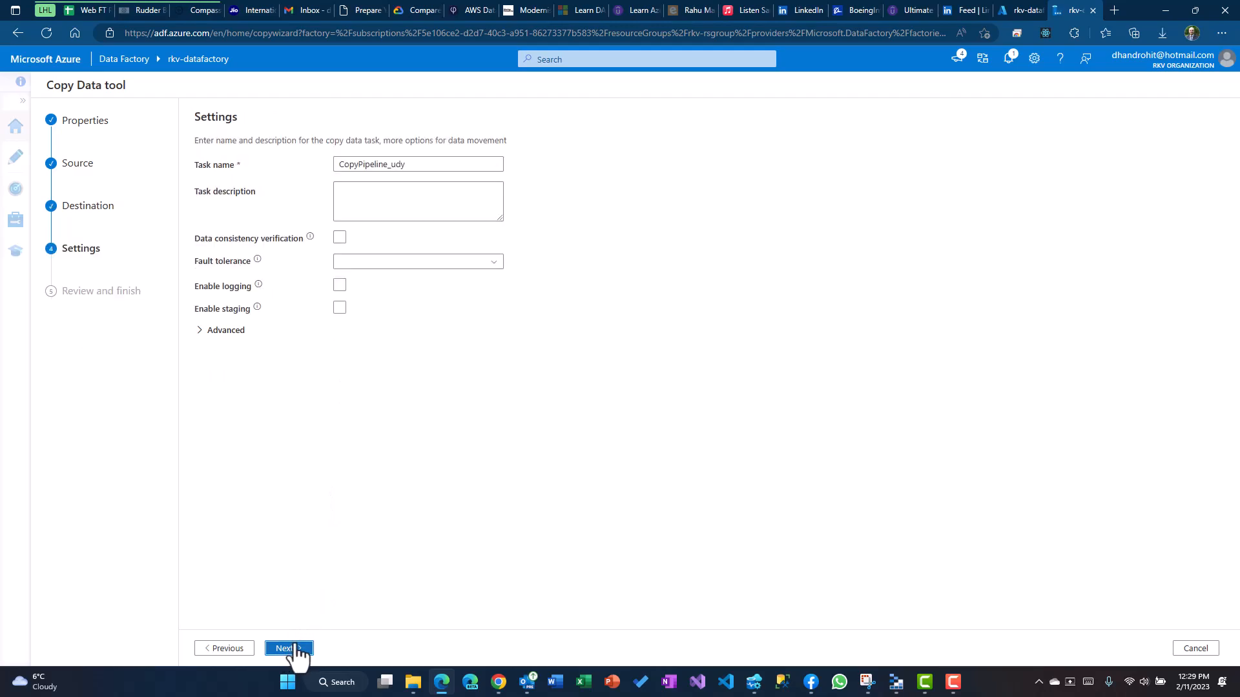
Name the copy task CopyCSVFileFromOneFoldertoAnother.
left_click(423, 166)
key("ctrl+a")
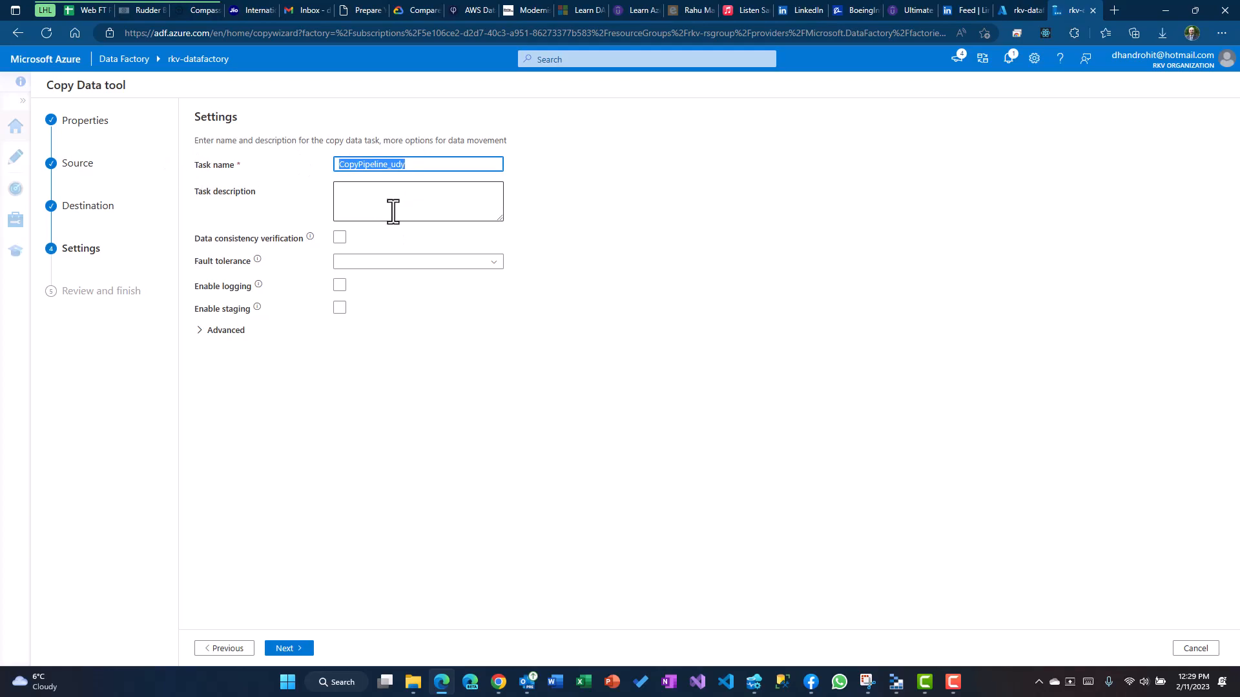
key("BackSpace")
type("Copy")
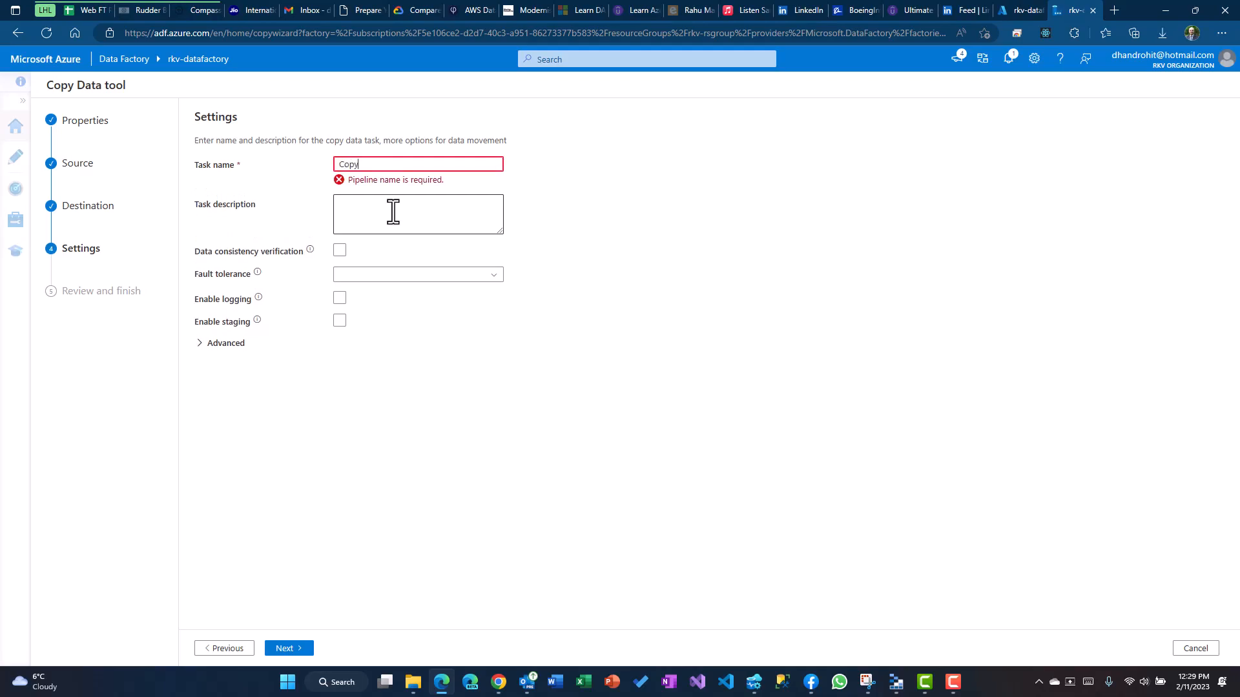
type("CSVFile")
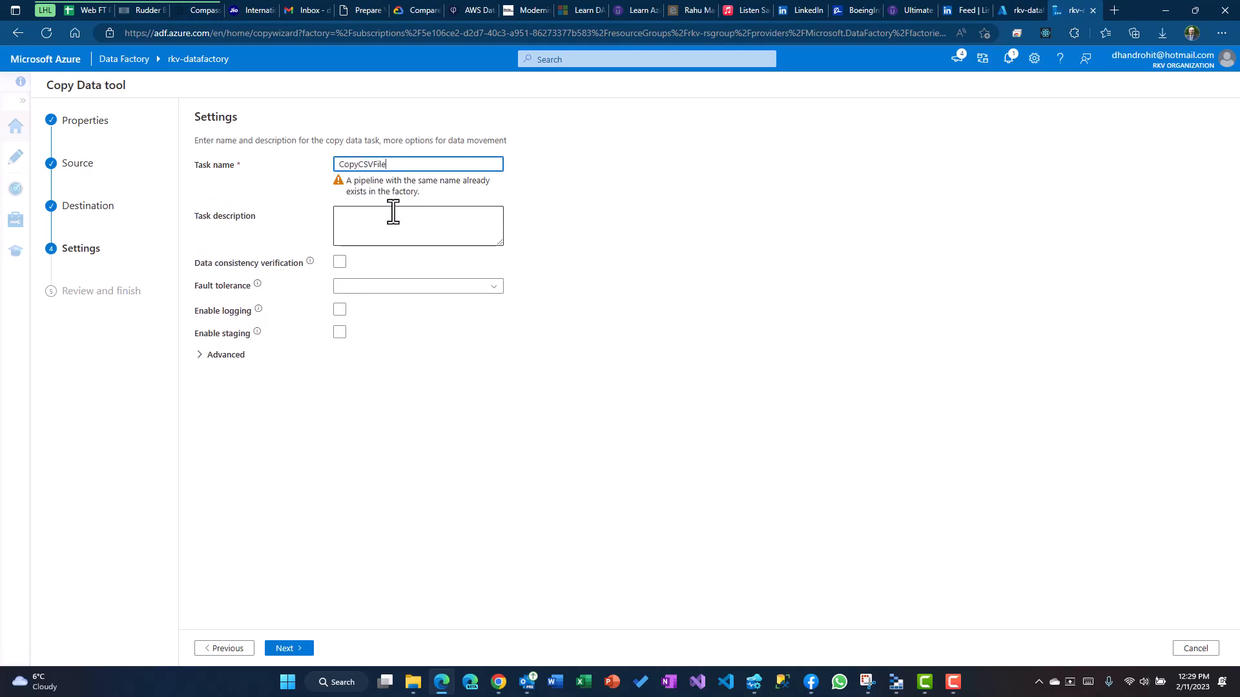
type("FromOneFoldr")
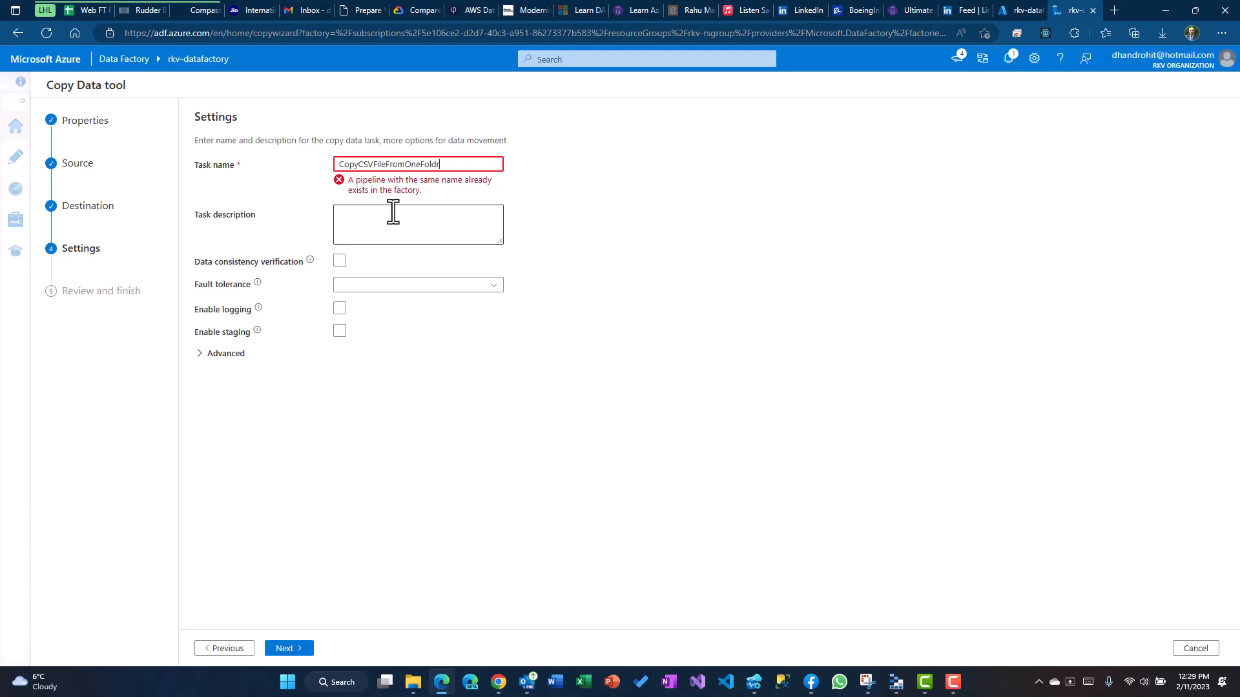
key("BackSpace")
type("ert")
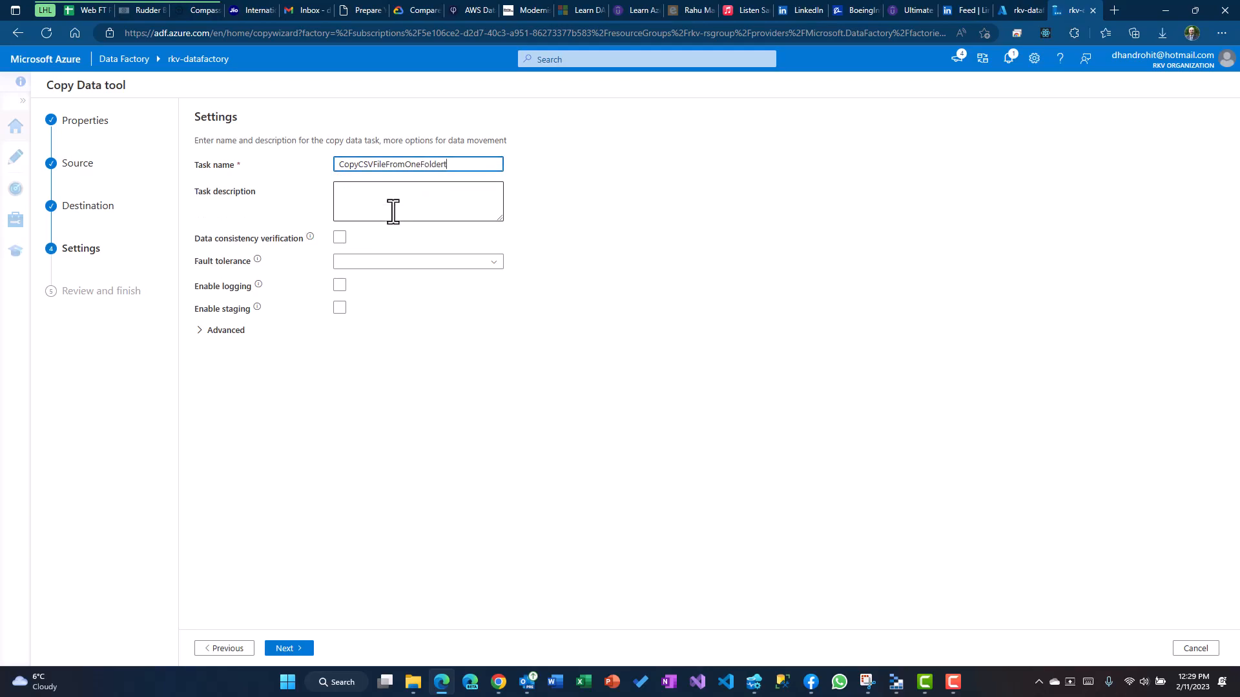
type("oAnother")
Enable staging with the AzureStorageAccntConnDemo linked service and rkvstoragefs as the storage path.
left_click(200, 330)
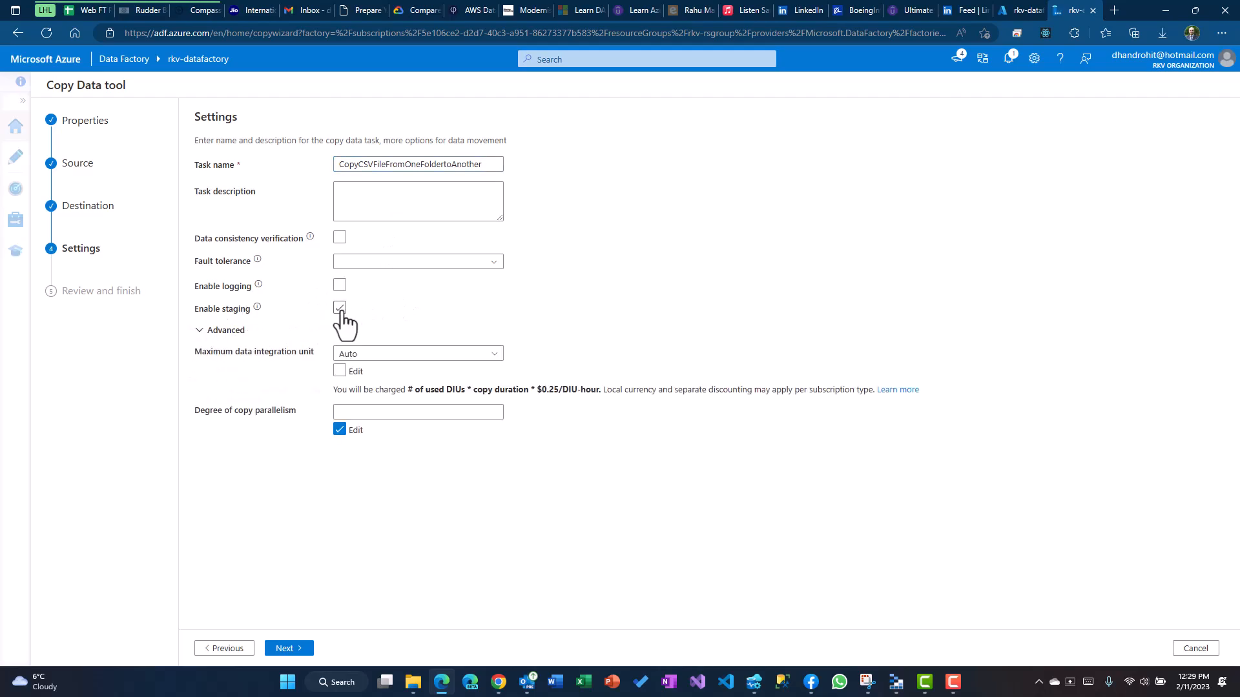
left_click(340, 308)
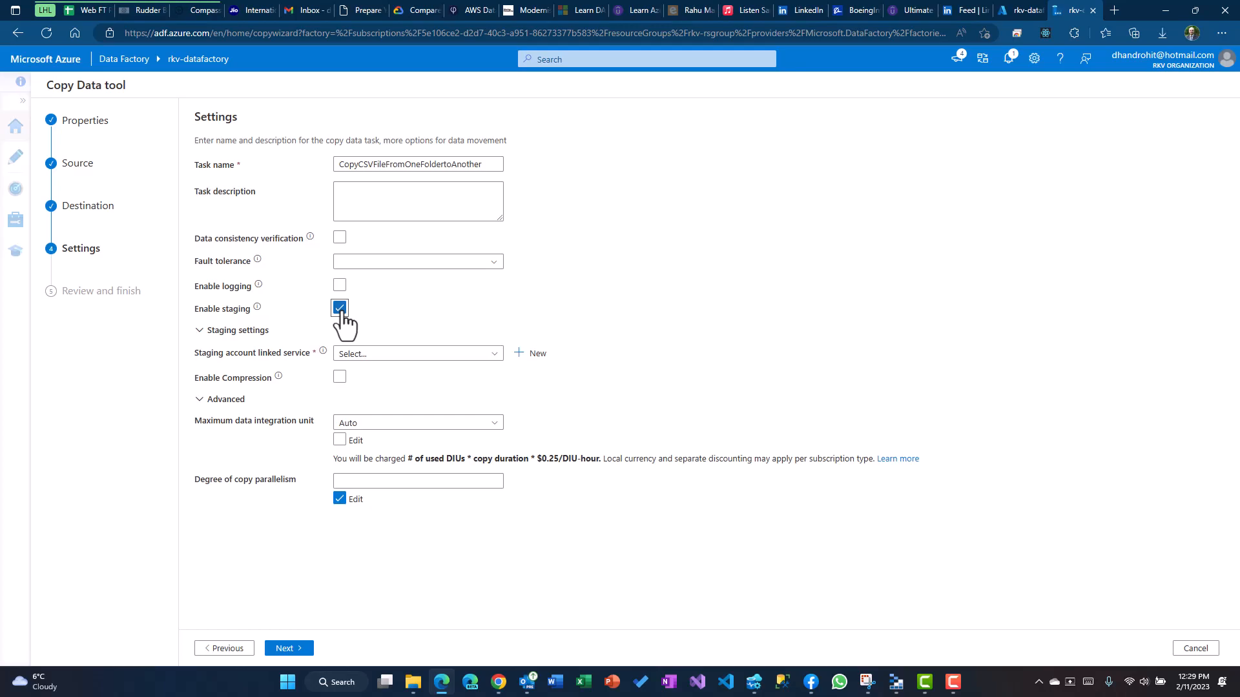
left_click(375, 358)
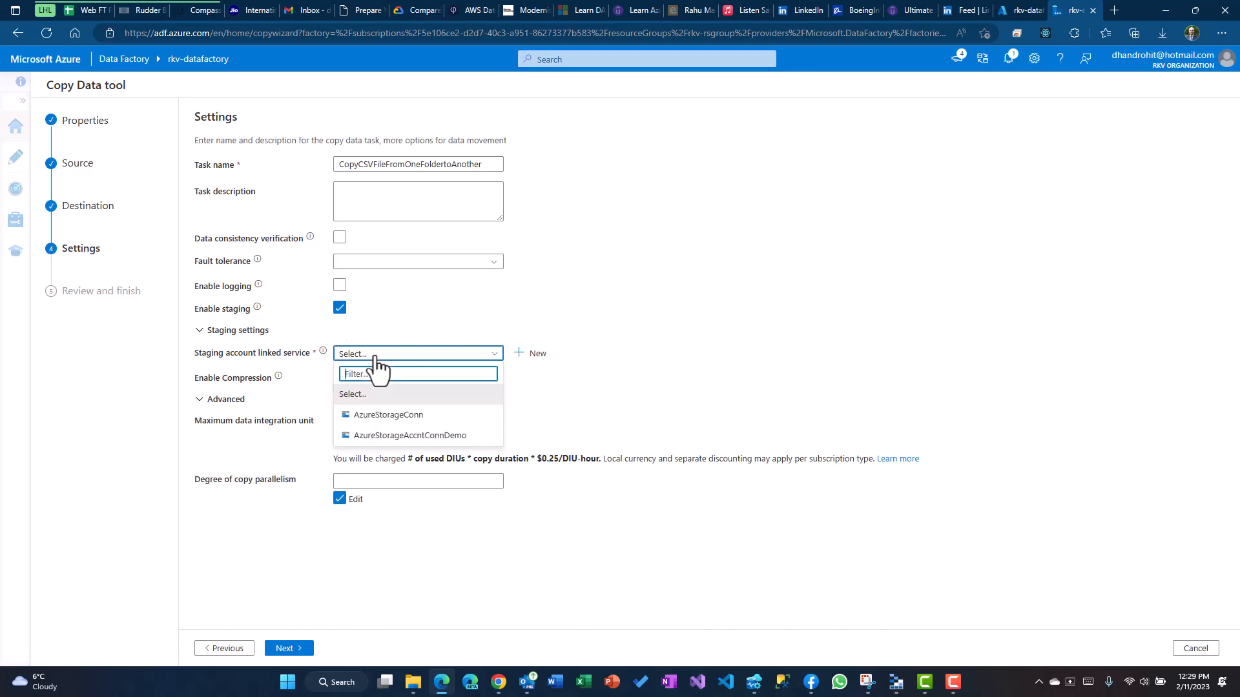
left_click(383, 437)
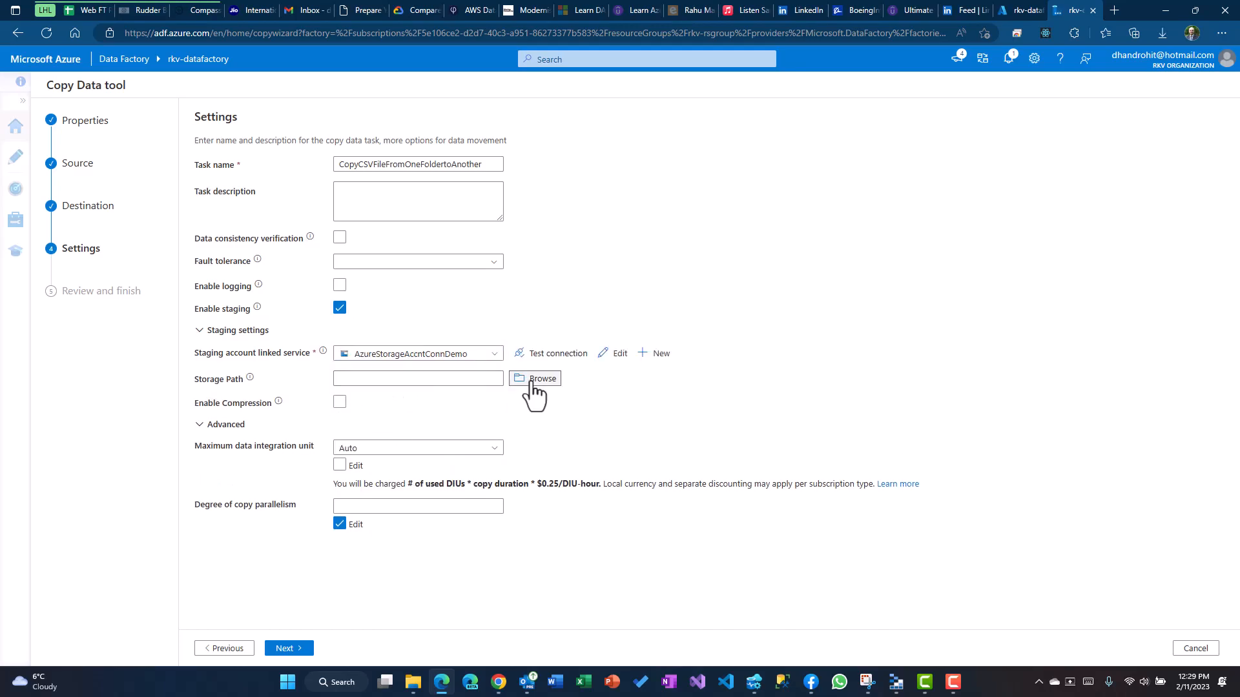
left_click(534, 380)
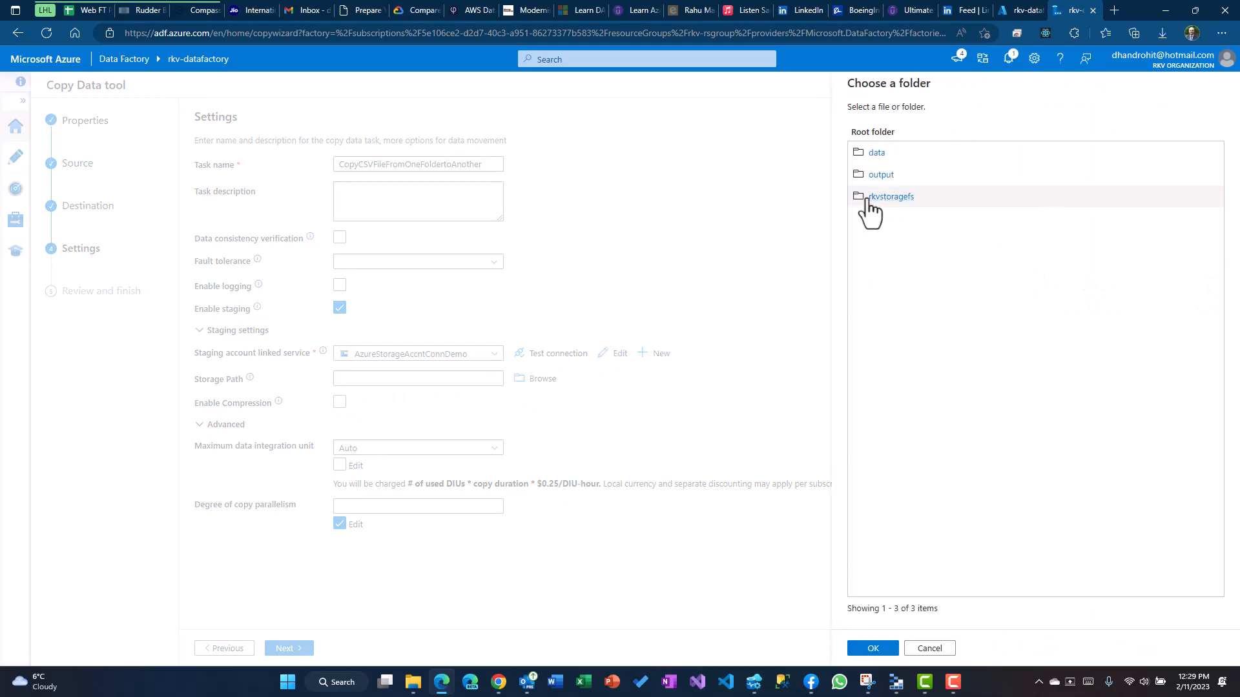
left_click(890, 197)
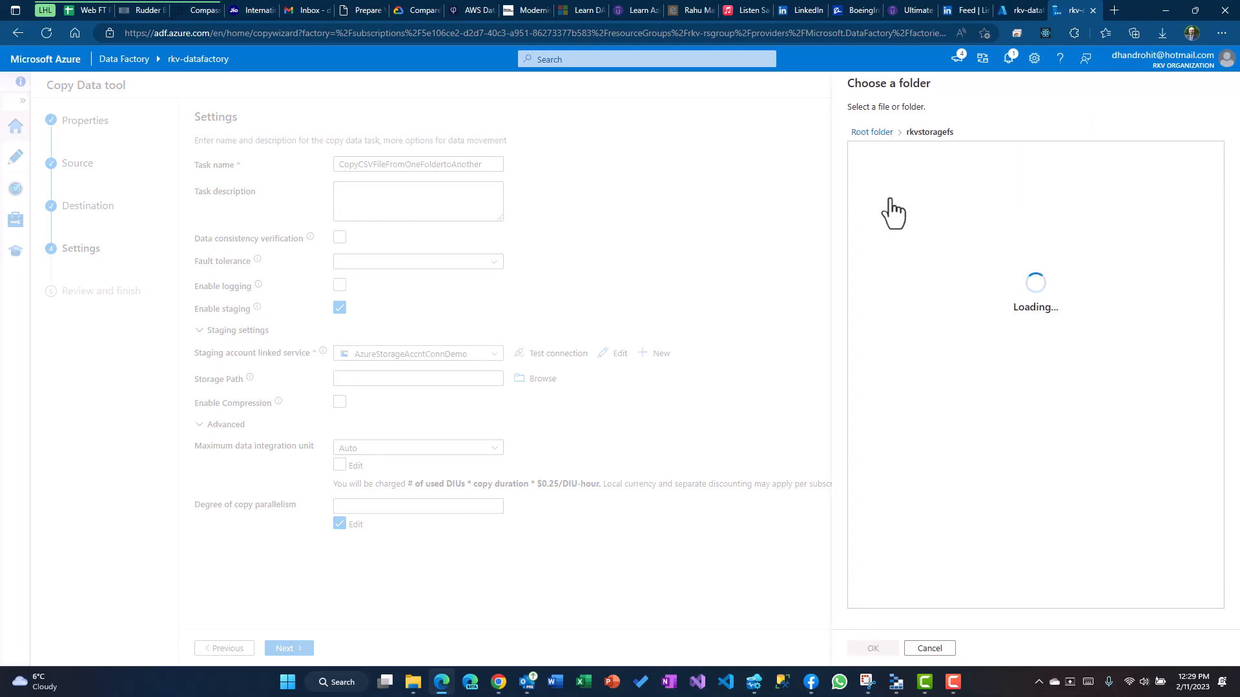
left_click(873, 648)
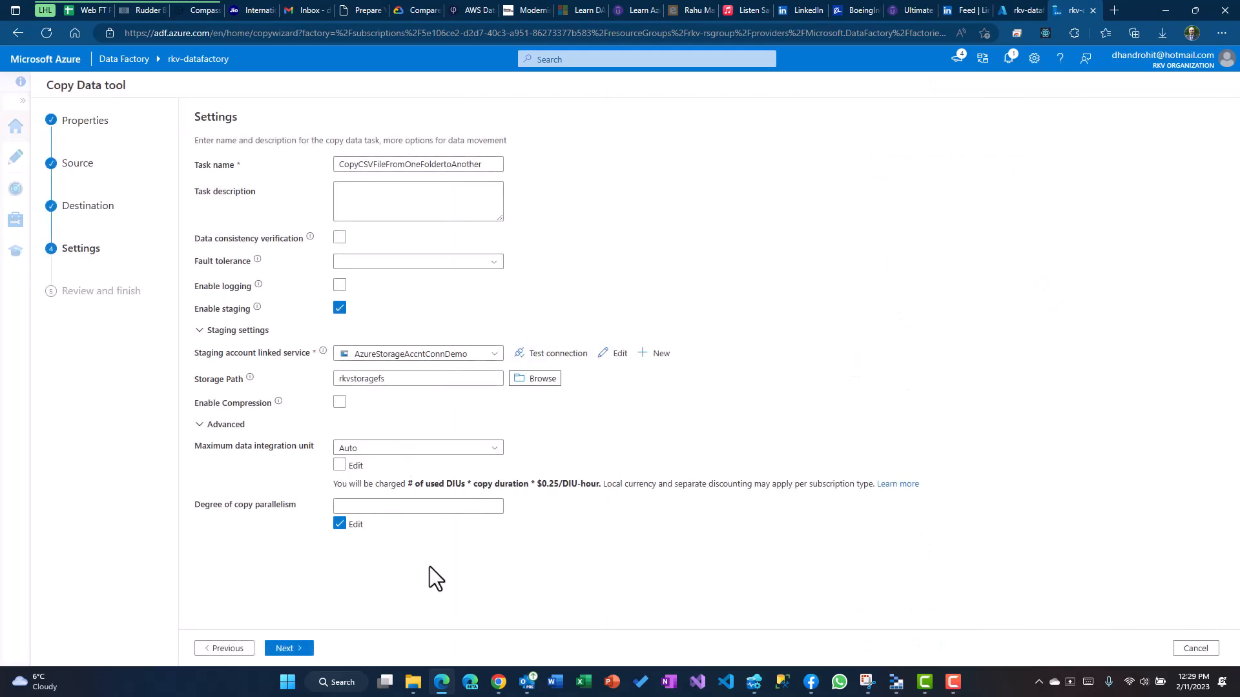
left_click(306, 650)
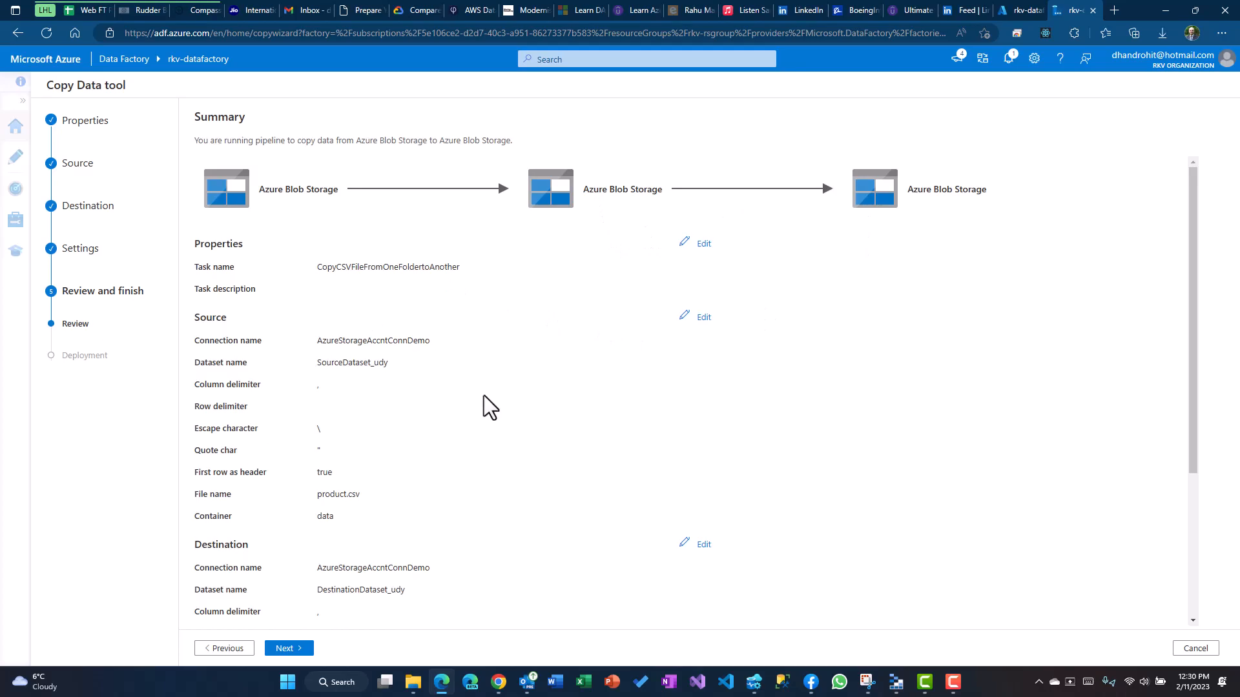
Review the copy summary, deploy the pipeline and finish the Copy Data tool.
scroll(483, 395, "down", 3)
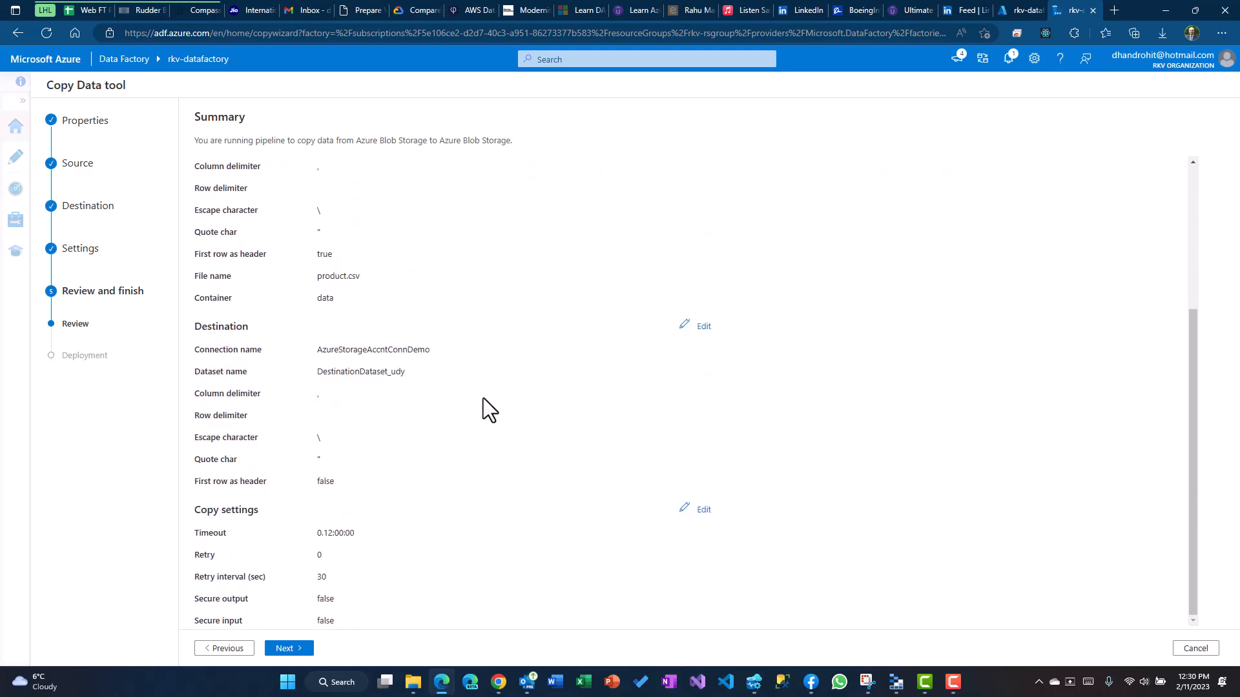
left_click(300, 650)
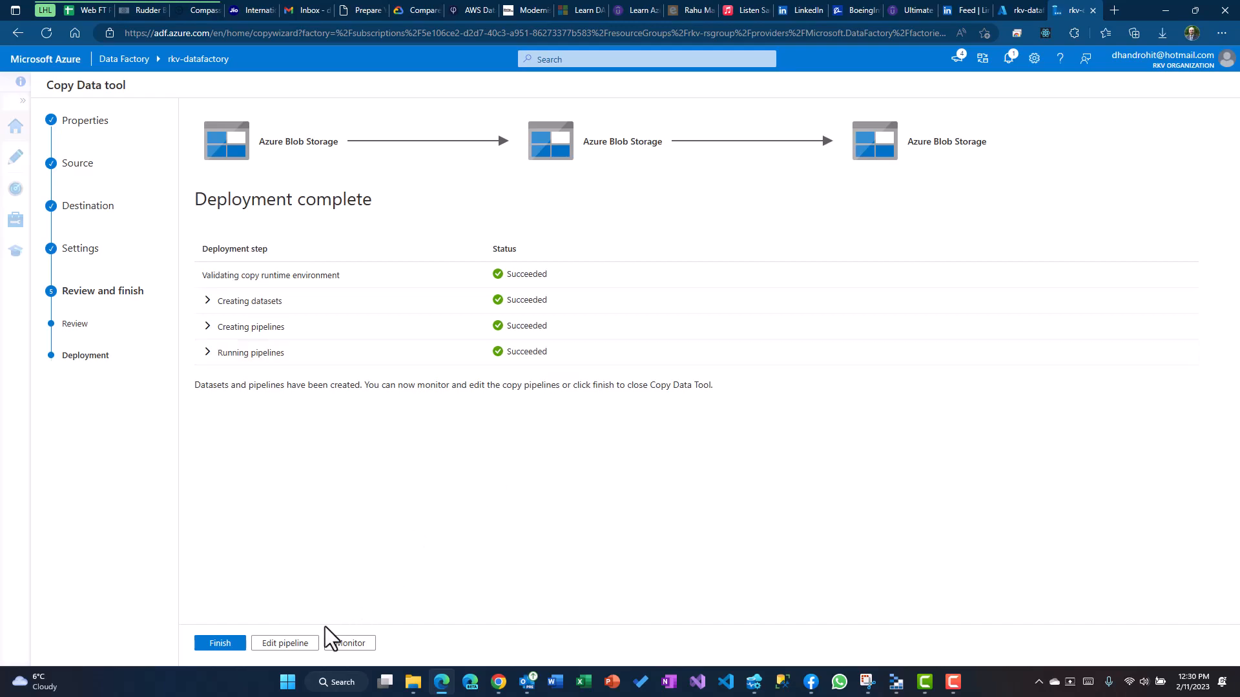
left_click(238, 645)
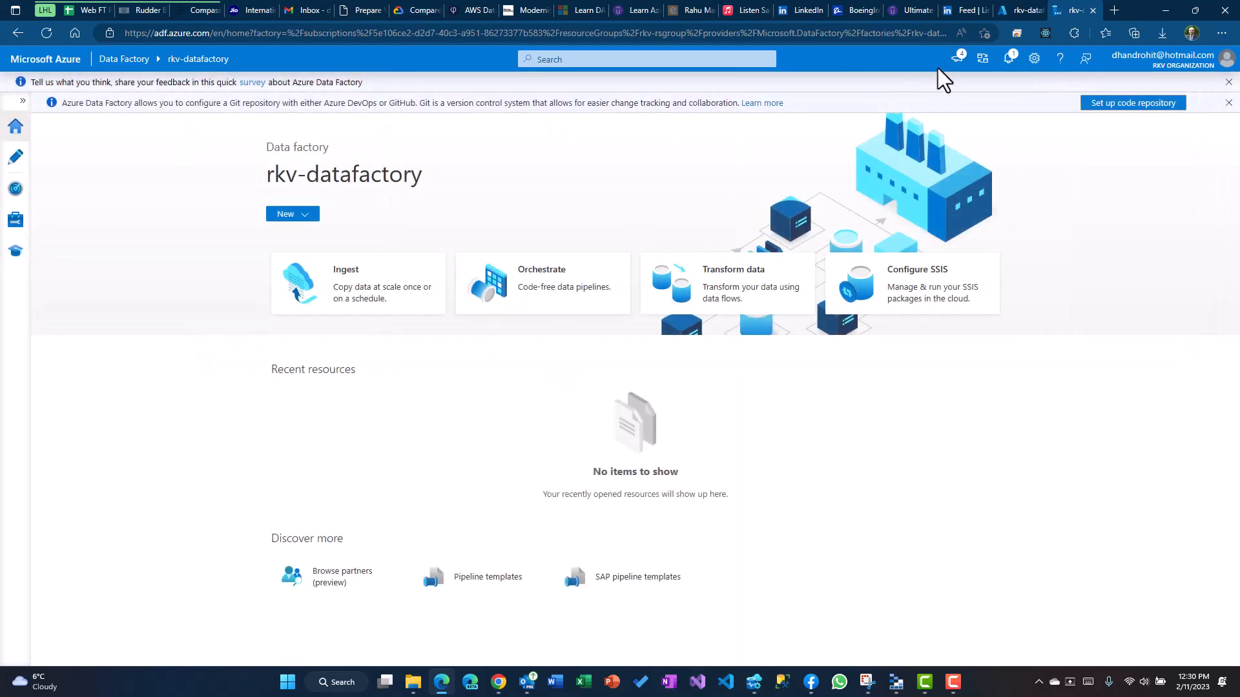
Switch to the Azure portal and open the containers list of the rkvstorageacct storage account.
left_click(1017, 10)
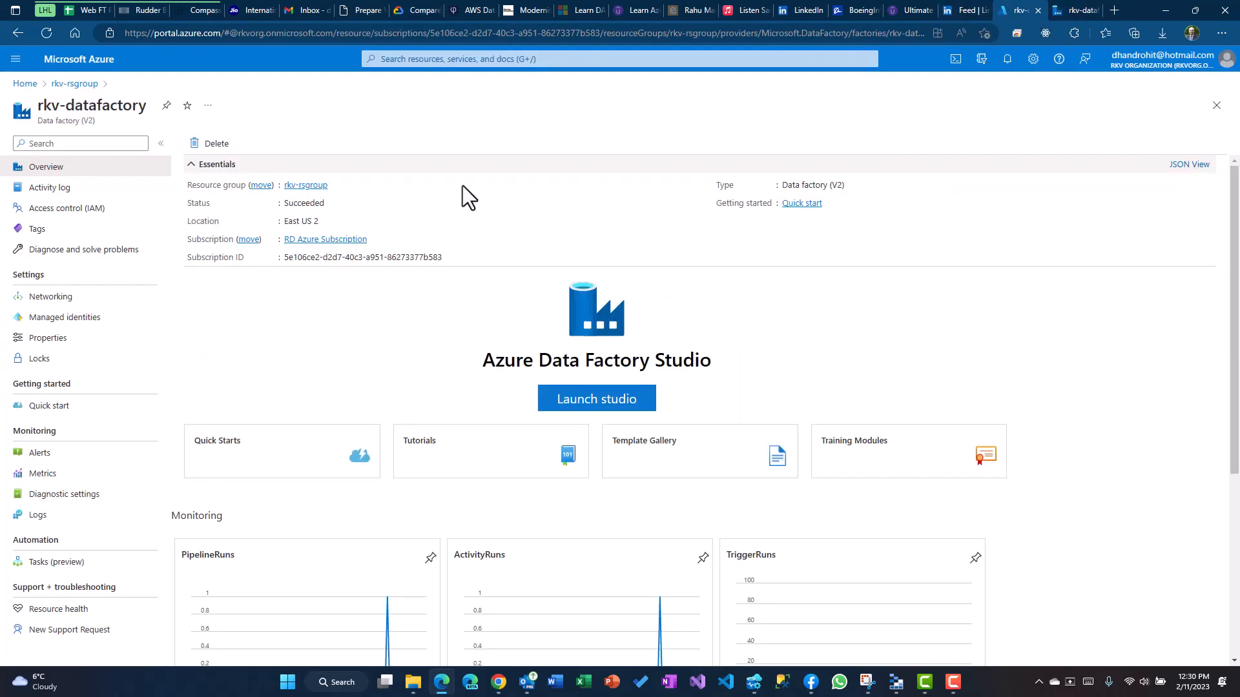
left_click(25, 84)
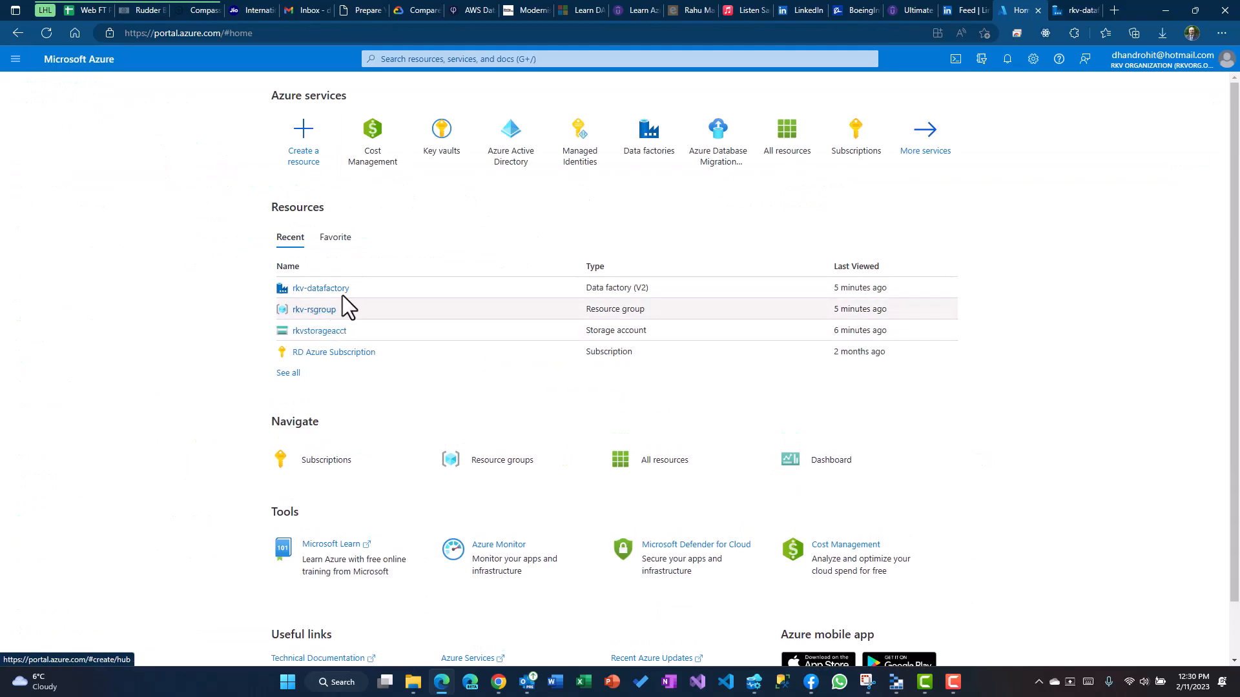
left_click(327, 332)
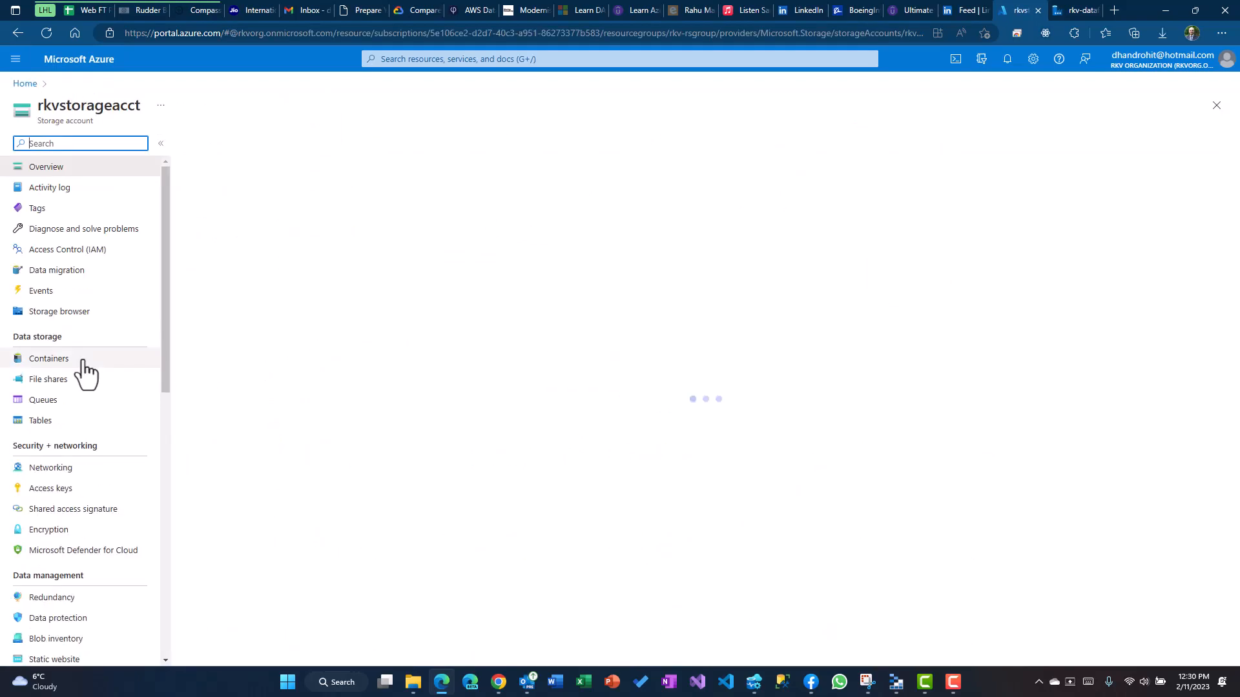
left_click(64, 363)
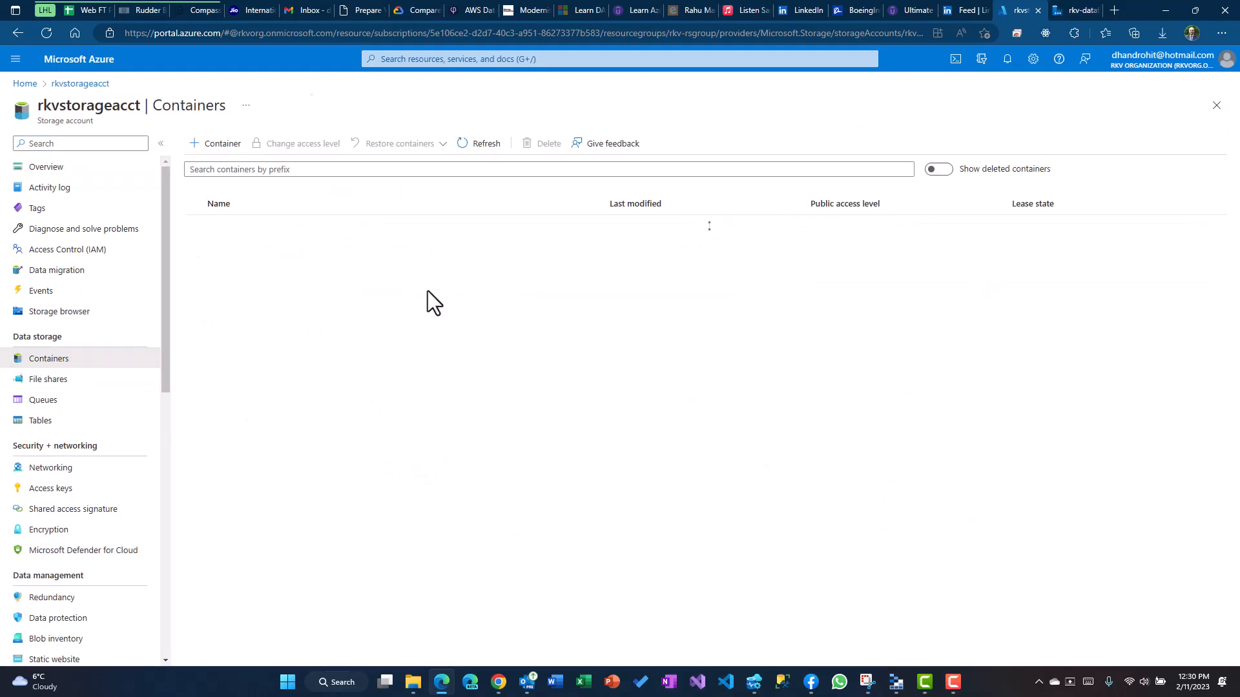
Look over the source files in the data container, return to the container list and open the output container.
left_click(213, 246)
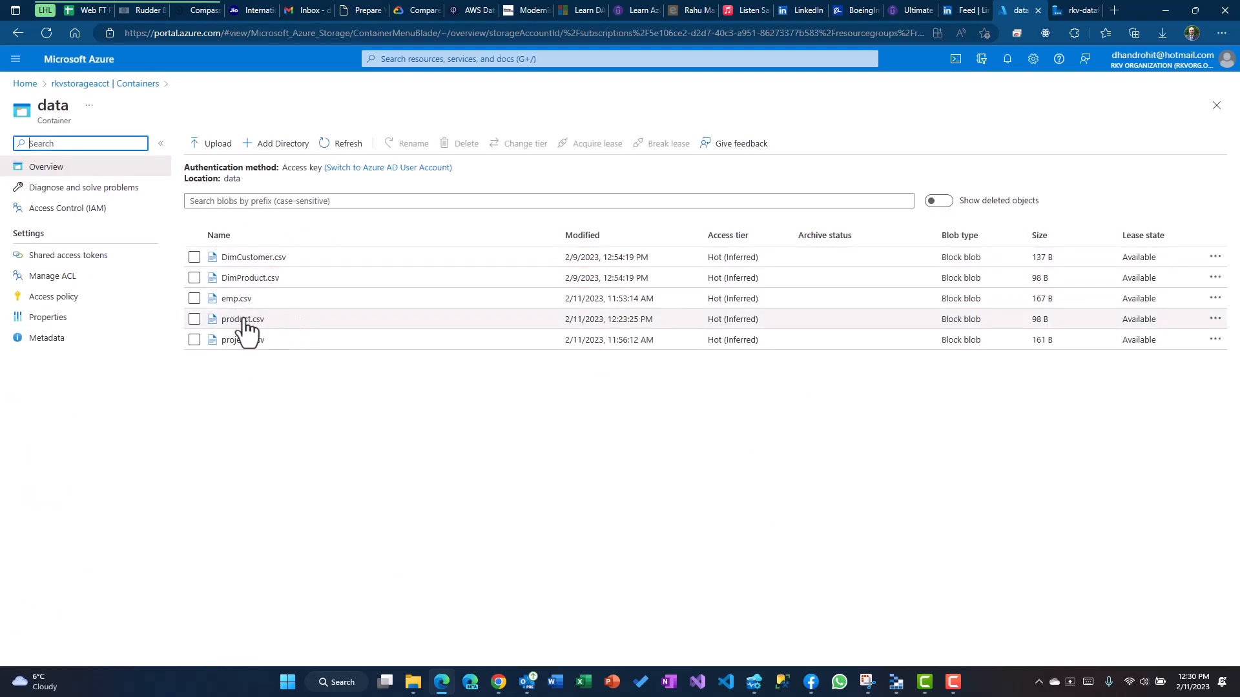
left_click(20, 32)
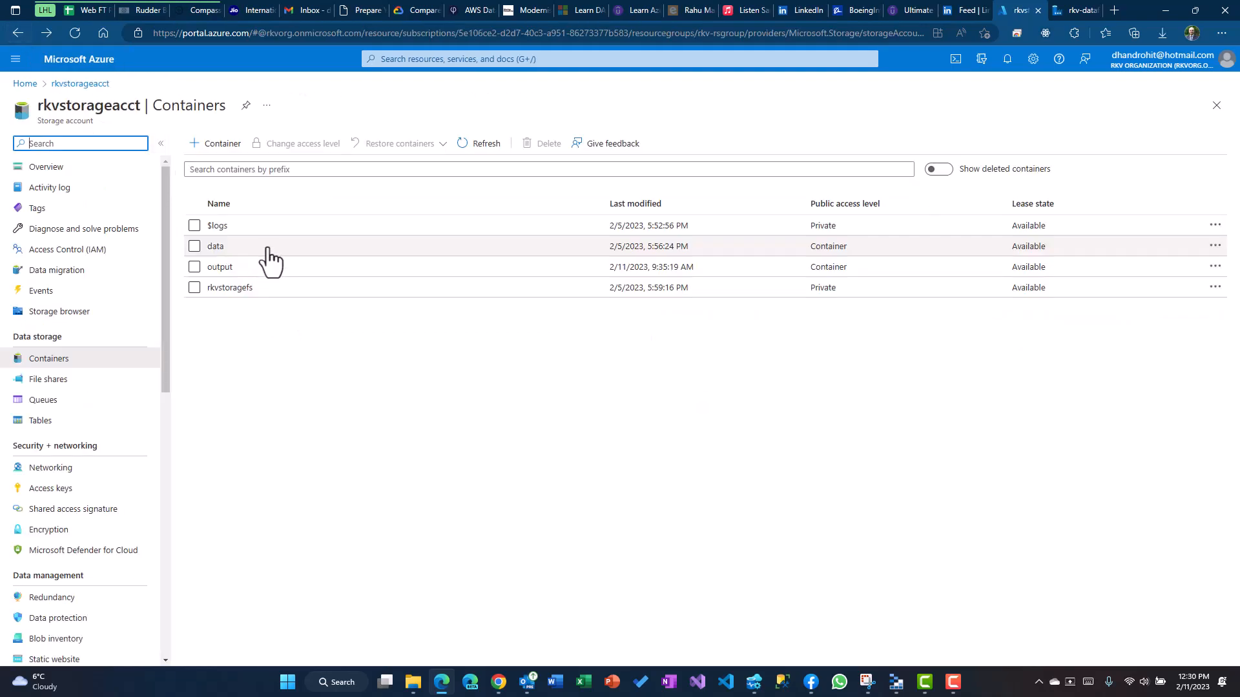
left_click(221, 267)
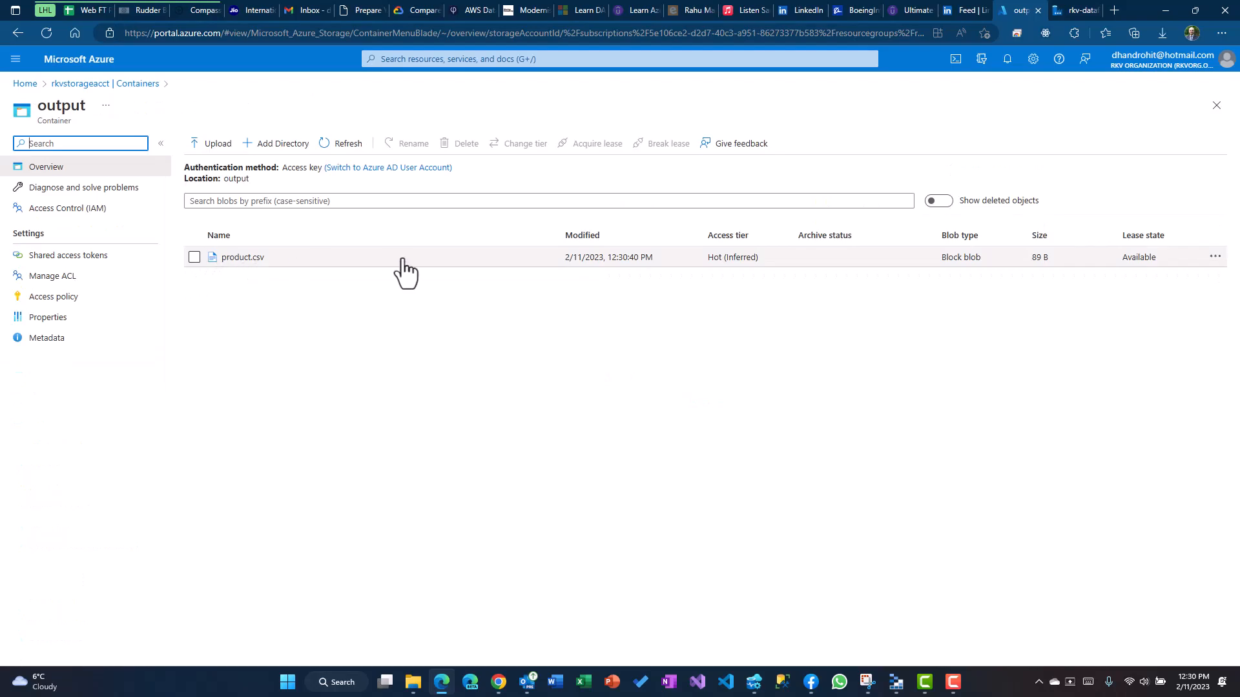
View the contents of product.csv in the output container with the blob's edit view, and close the file.
left_click(244, 258)
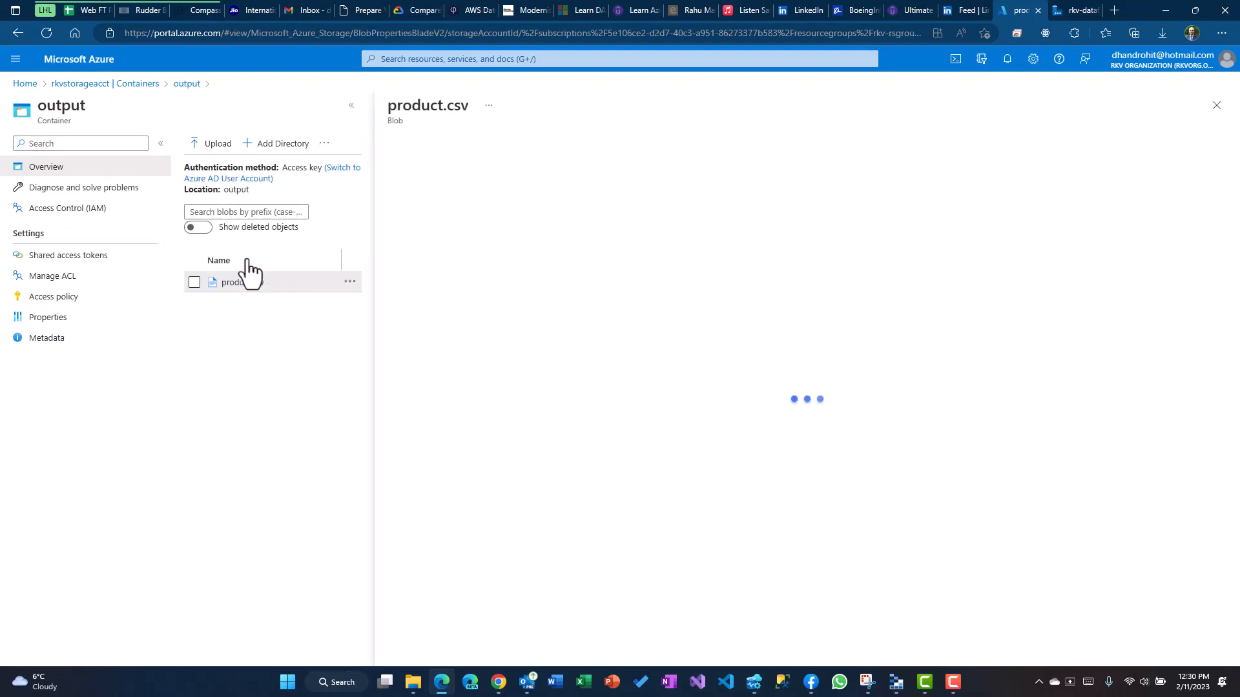
left_click(349, 282)
left_click(390, 297)
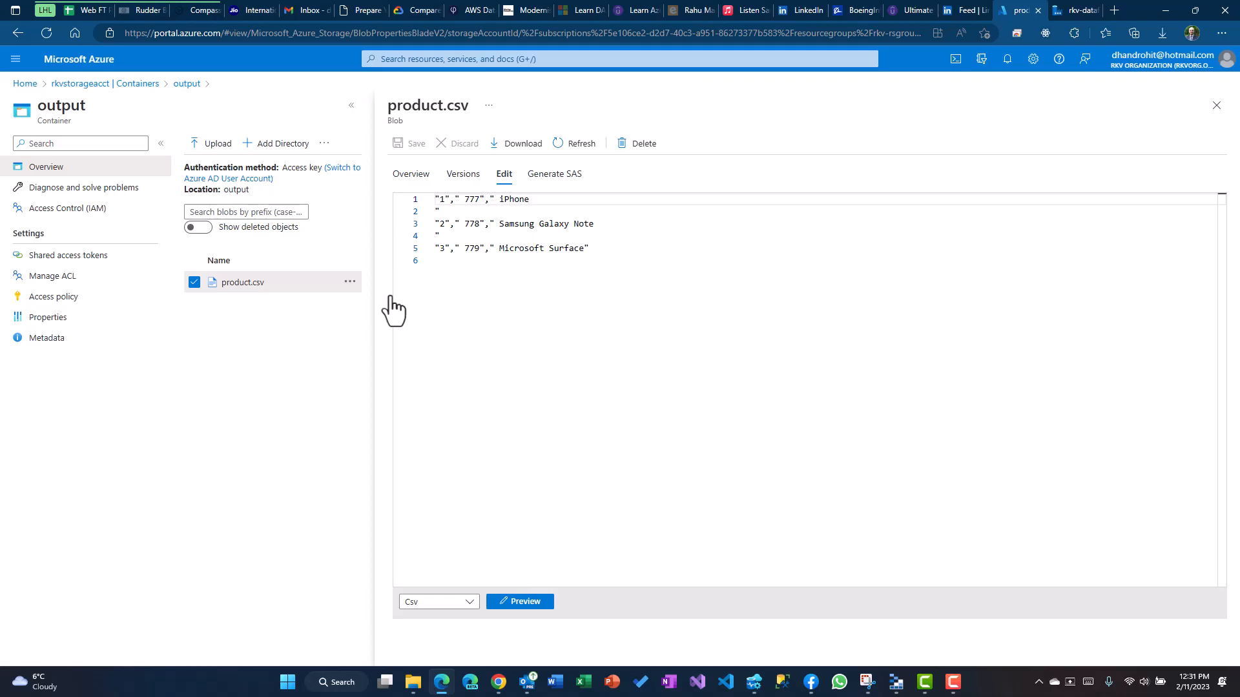
left_click(1219, 107)
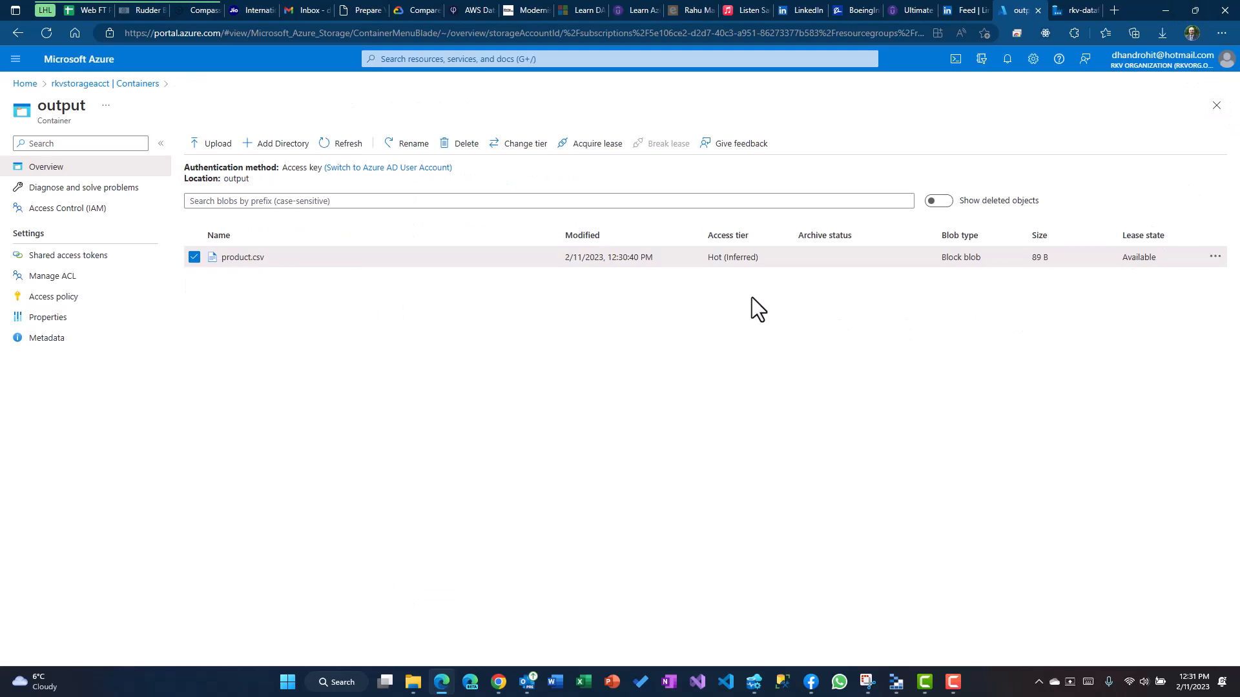